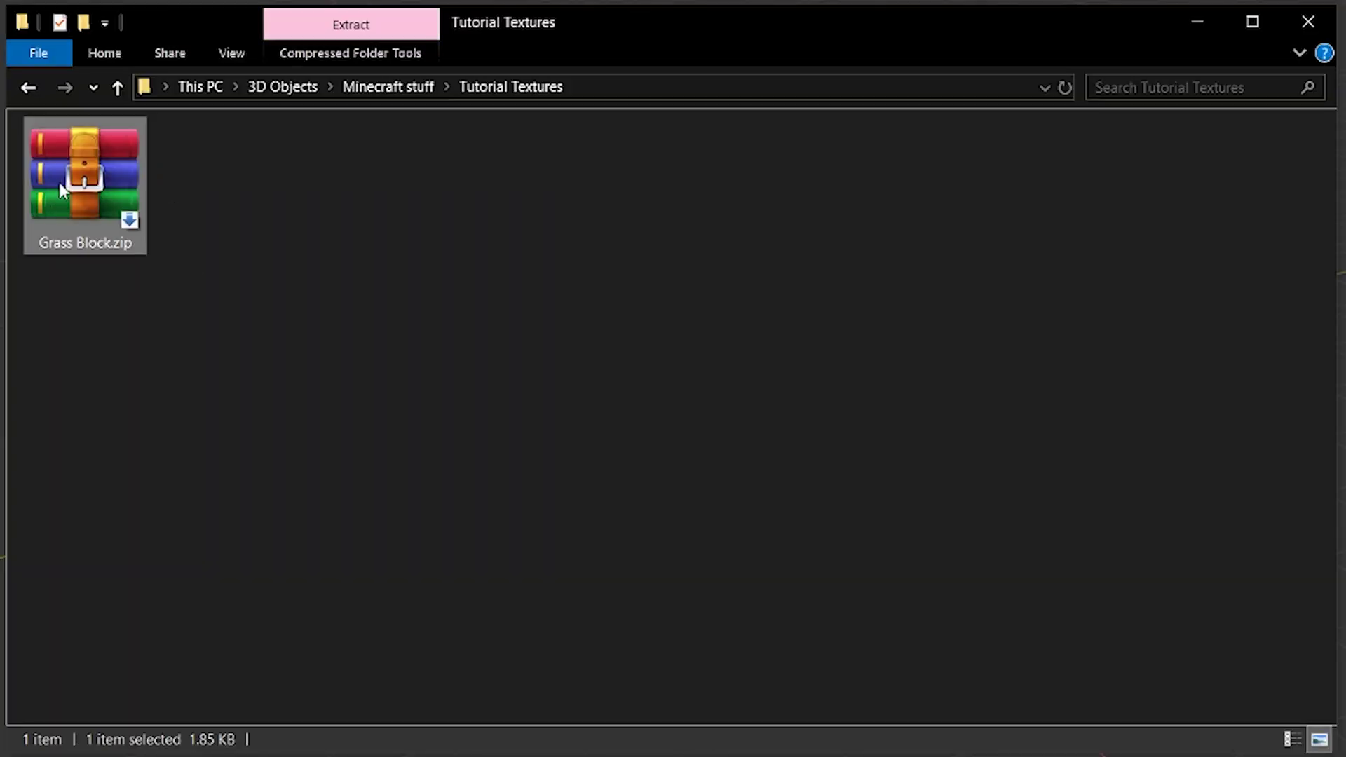
Step: Extract the Grass Block.zip archive in the Tutorial Textures folder
right_click(60, 184)
click(181, 311)
drag(540, 329, 342, 243)
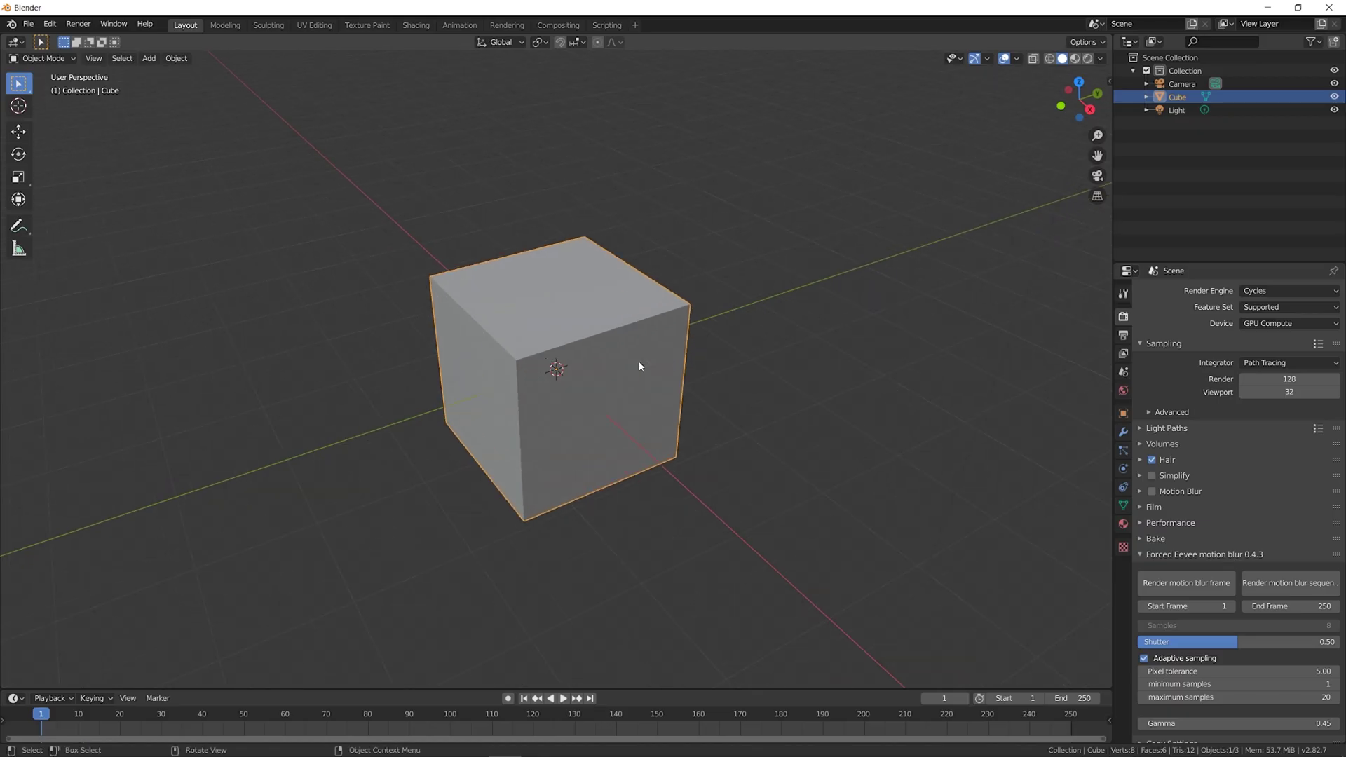
Step: Switch to Blender, delete the default cube and add a new cube mesh in its place
key(x)
click(639, 364)
key(shift+a)
mouse_move(666, 362)
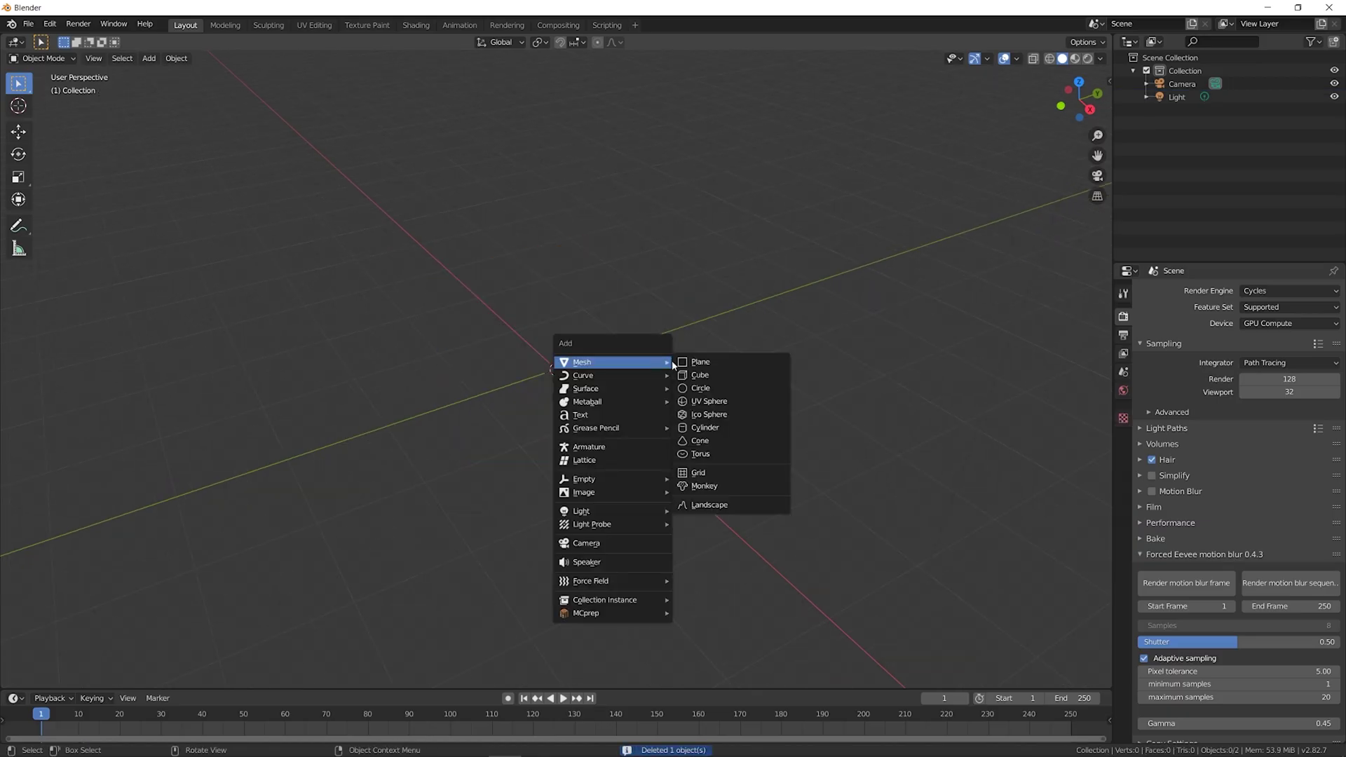
click(701, 376)
Step: Unwrap all the new cube's faces with Cube Projection in Edit Mode, with face selection active
key(Tab)
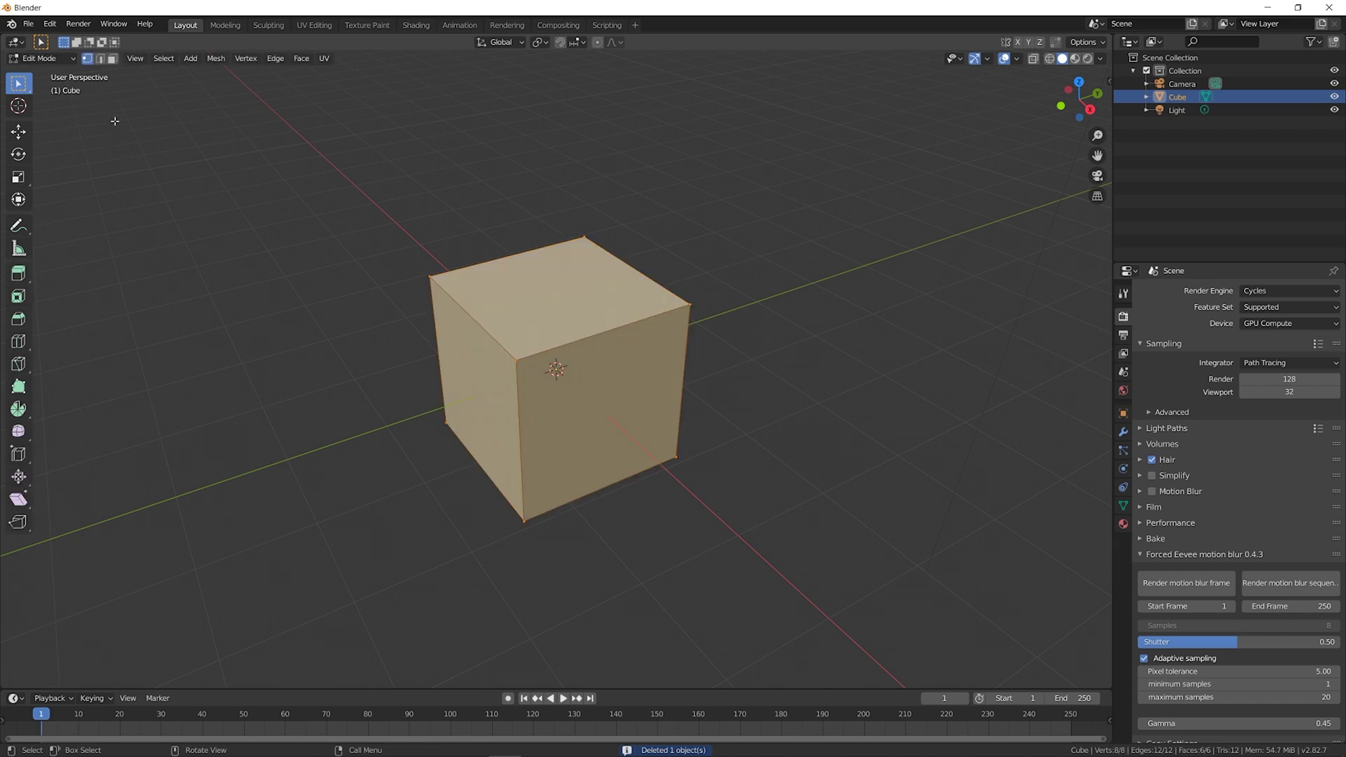
click(116, 61)
key(u)
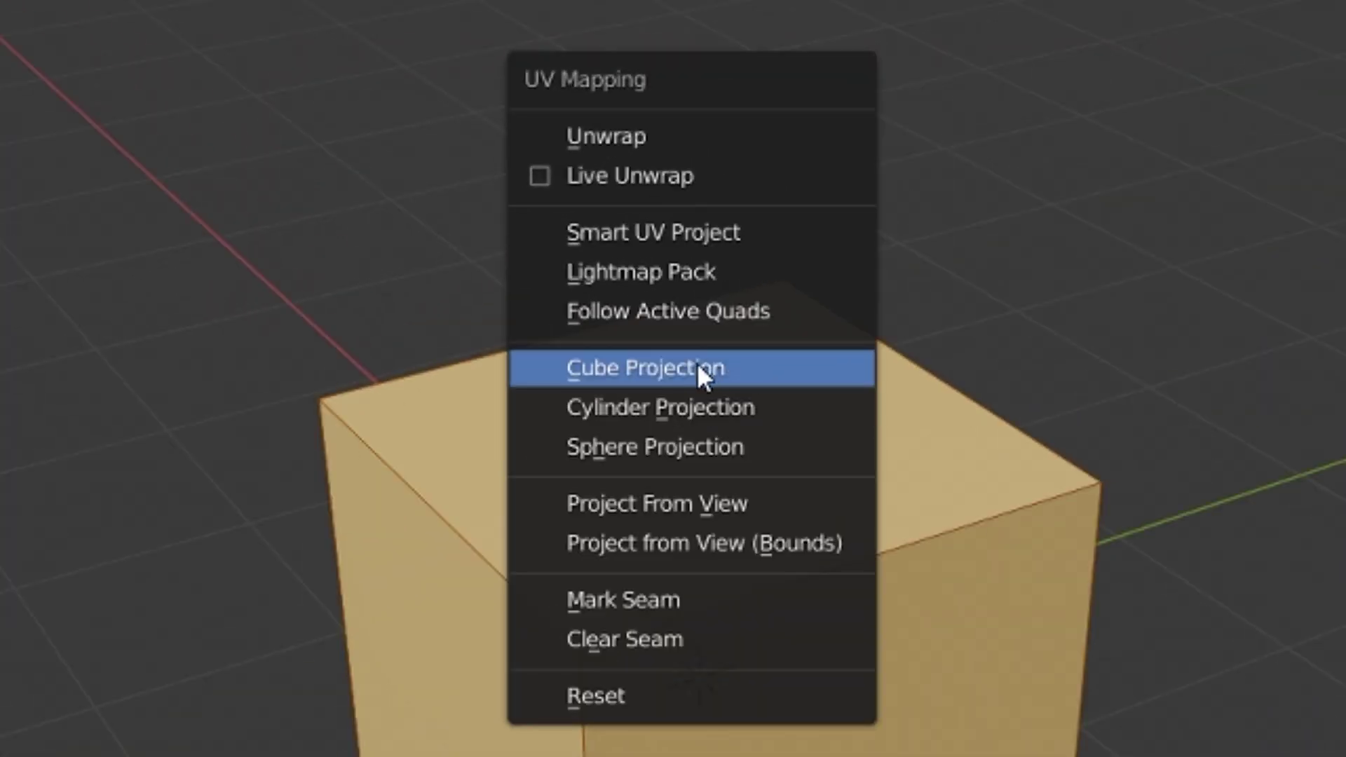
click(699, 372)
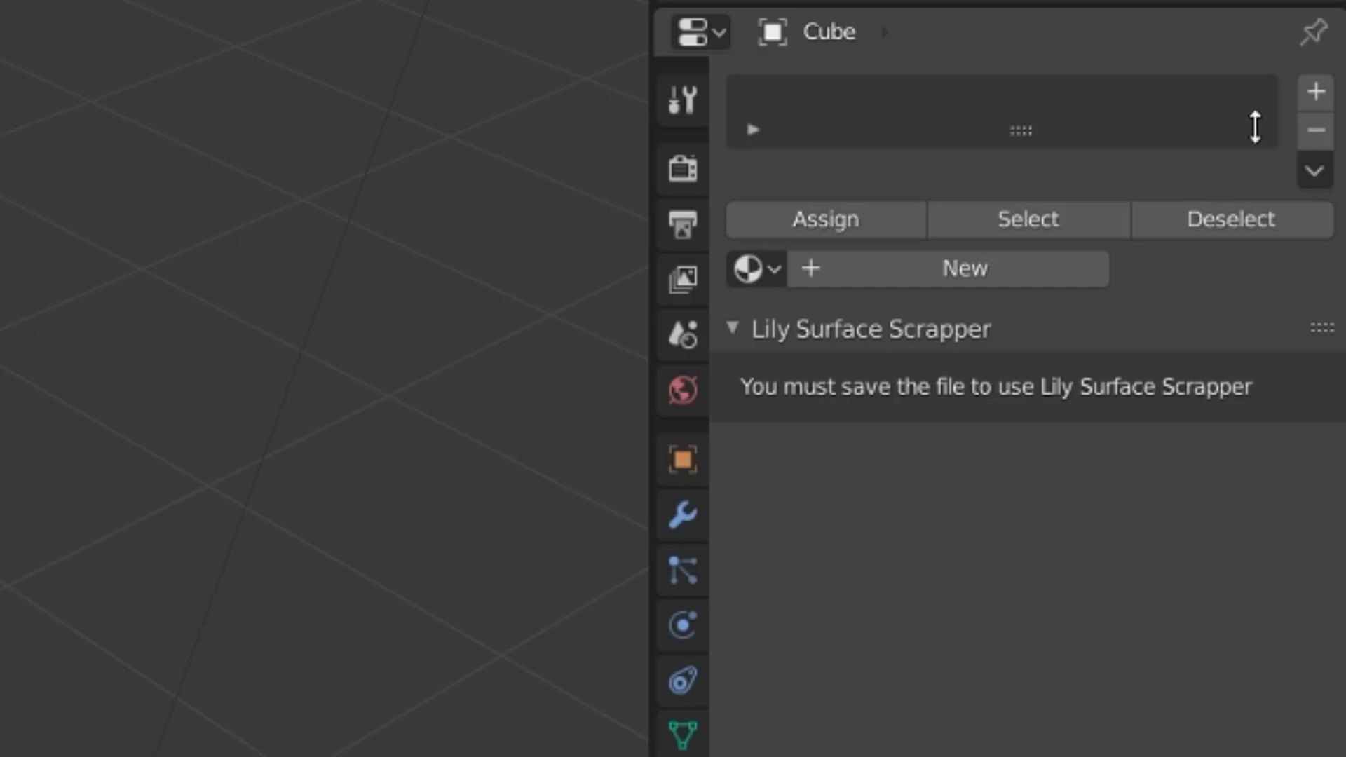
Step: Create a first material for the cube, then assign a second slot with a new material to the top face
click(882, 272)
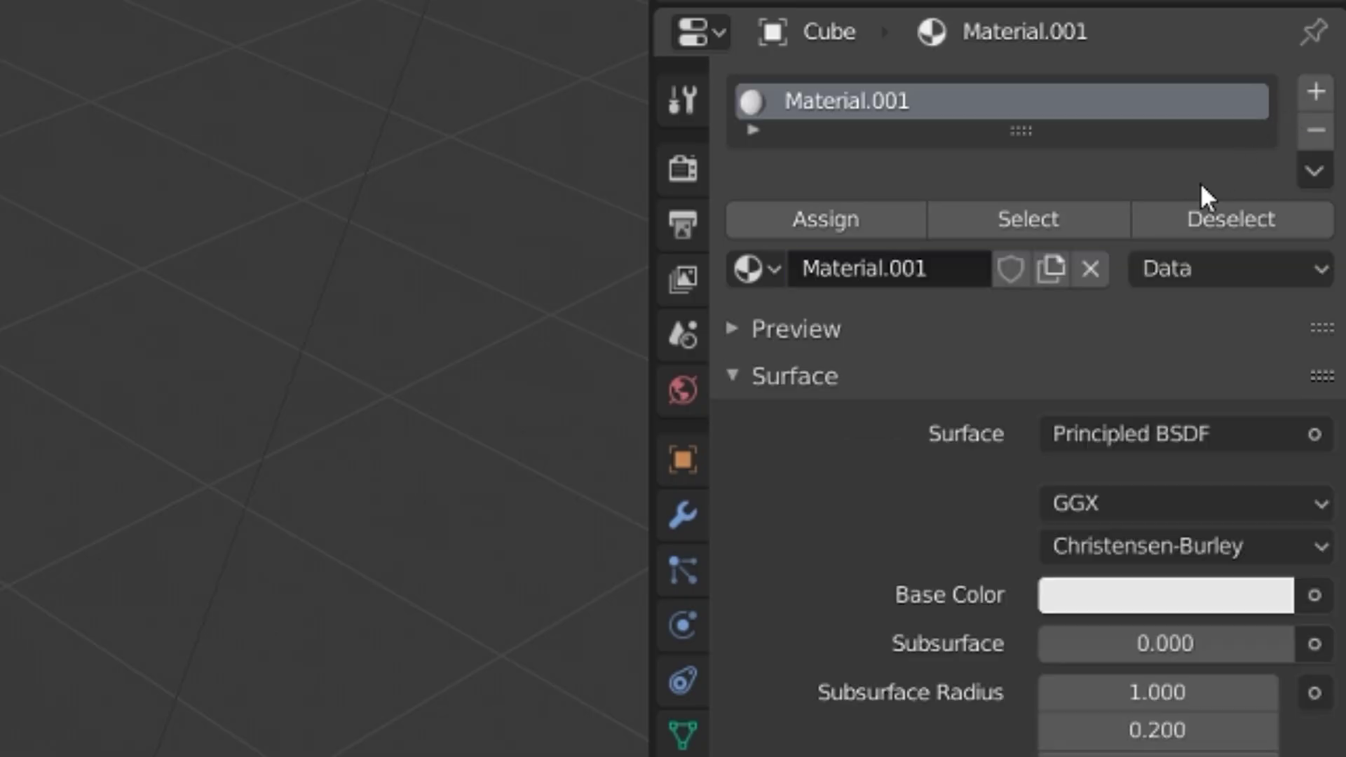
click(1312, 94)
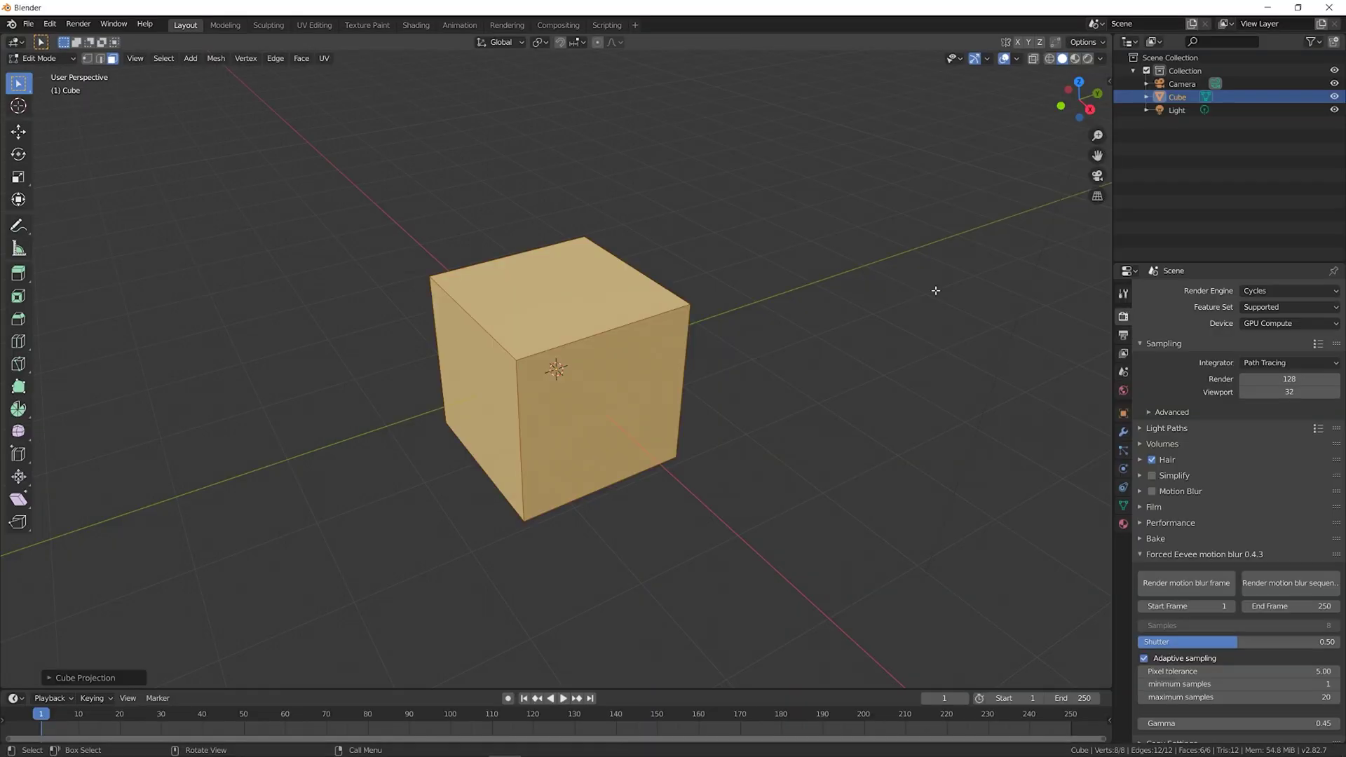
click(599, 300)
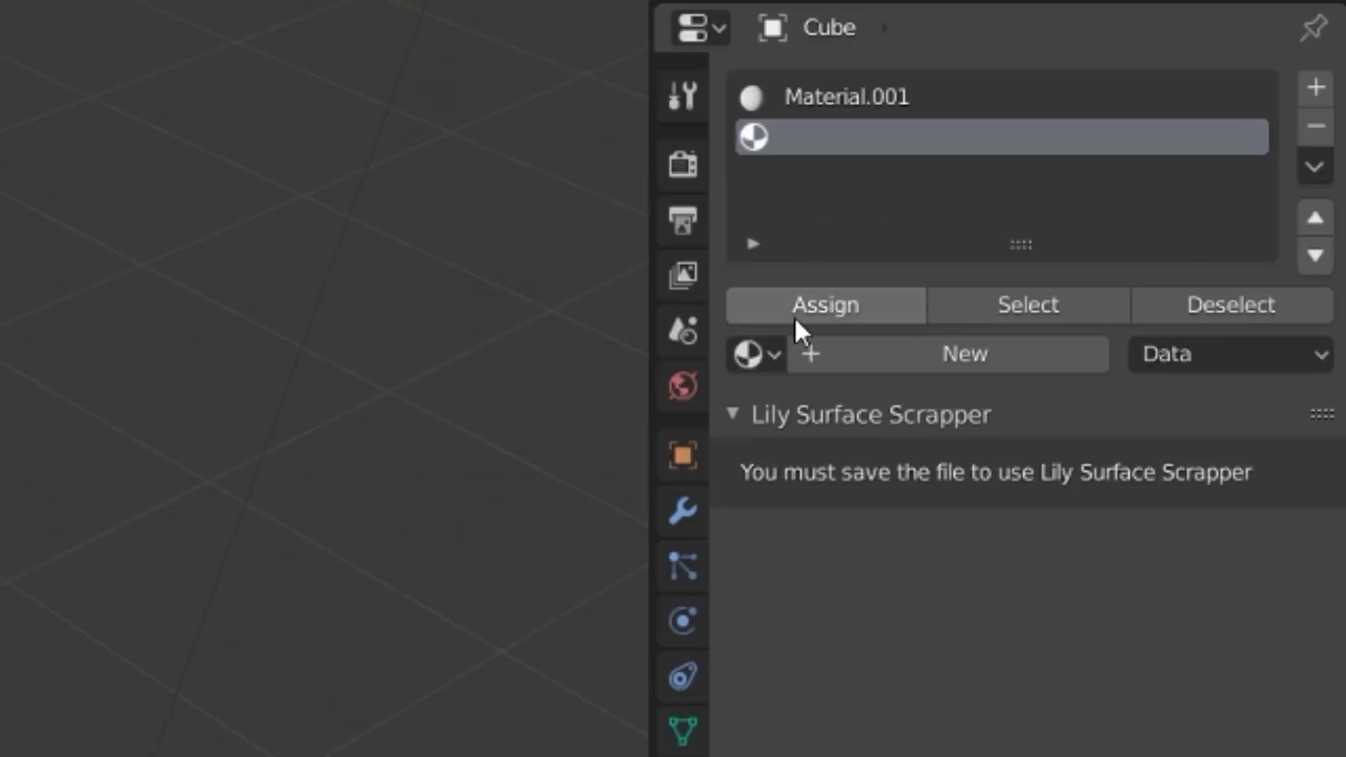
click(794, 304)
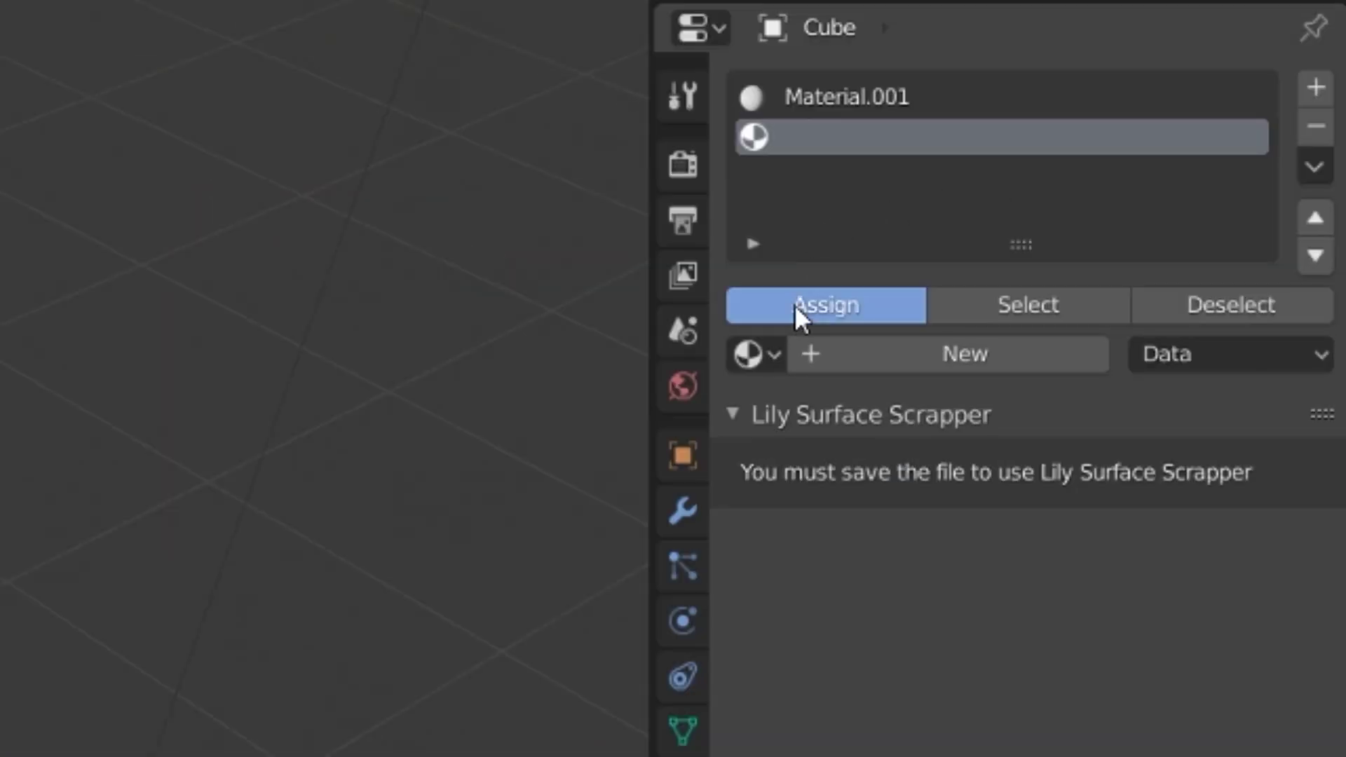
click(882, 365)
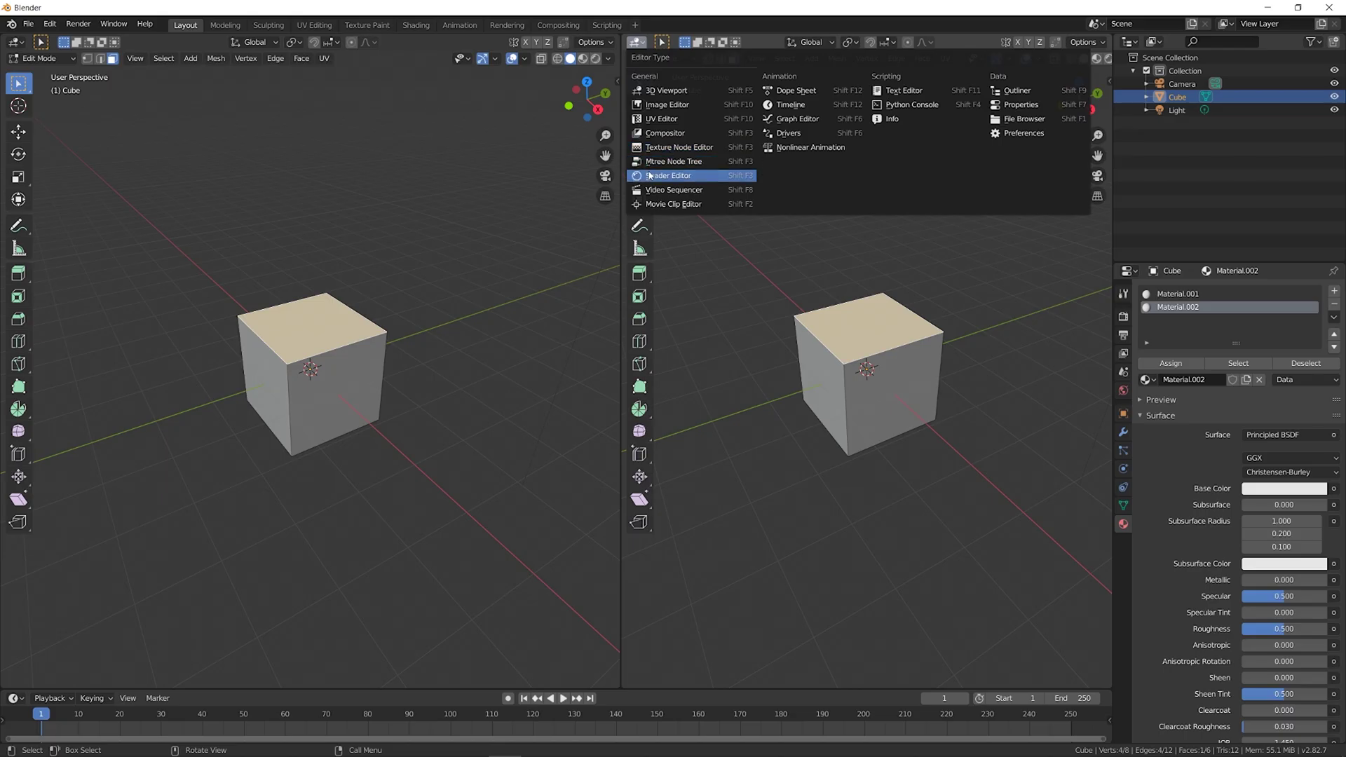
Step: In a Shader Editor, add grass_block_side.png to Material.001 and connect its color to Base Color and Subsurface Color
click(649, 177)
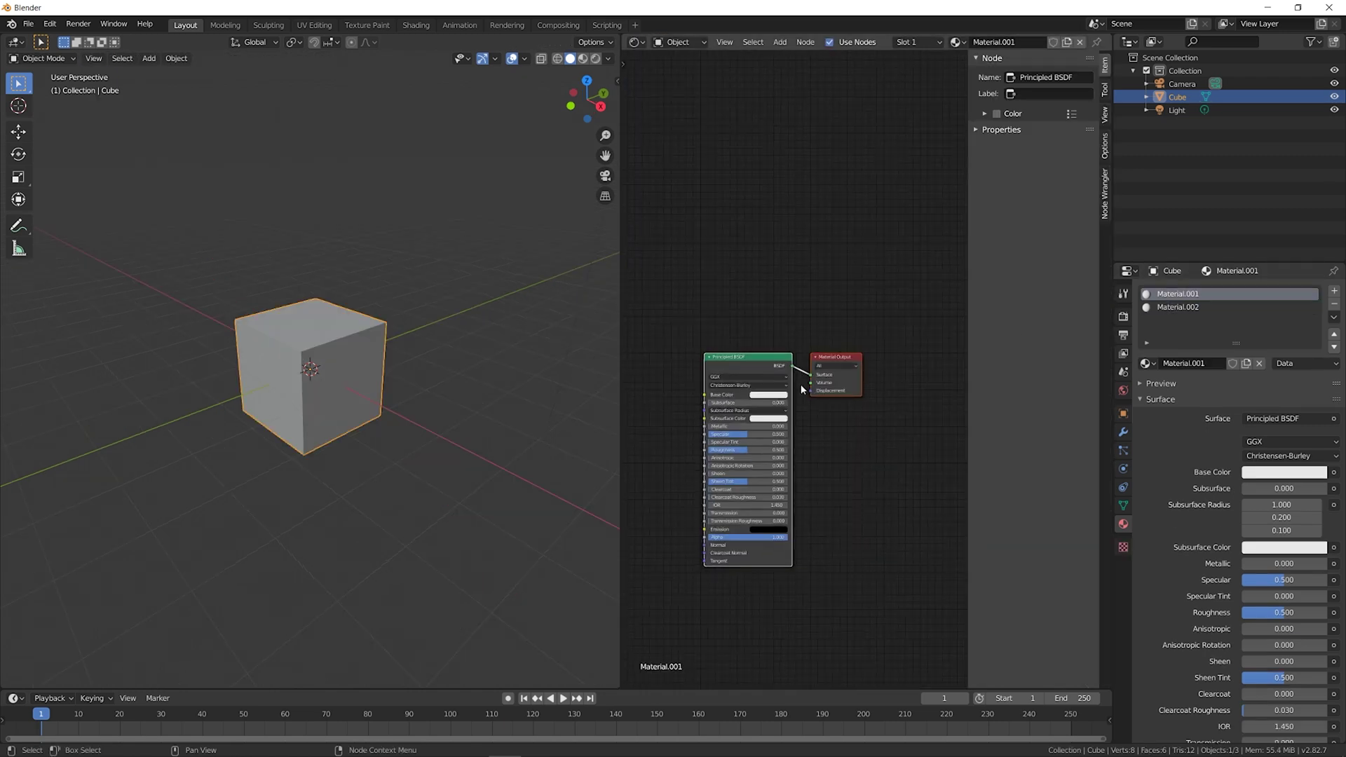
drag(674, 372, 674, 372)
drag(445, 168, 584, 189)
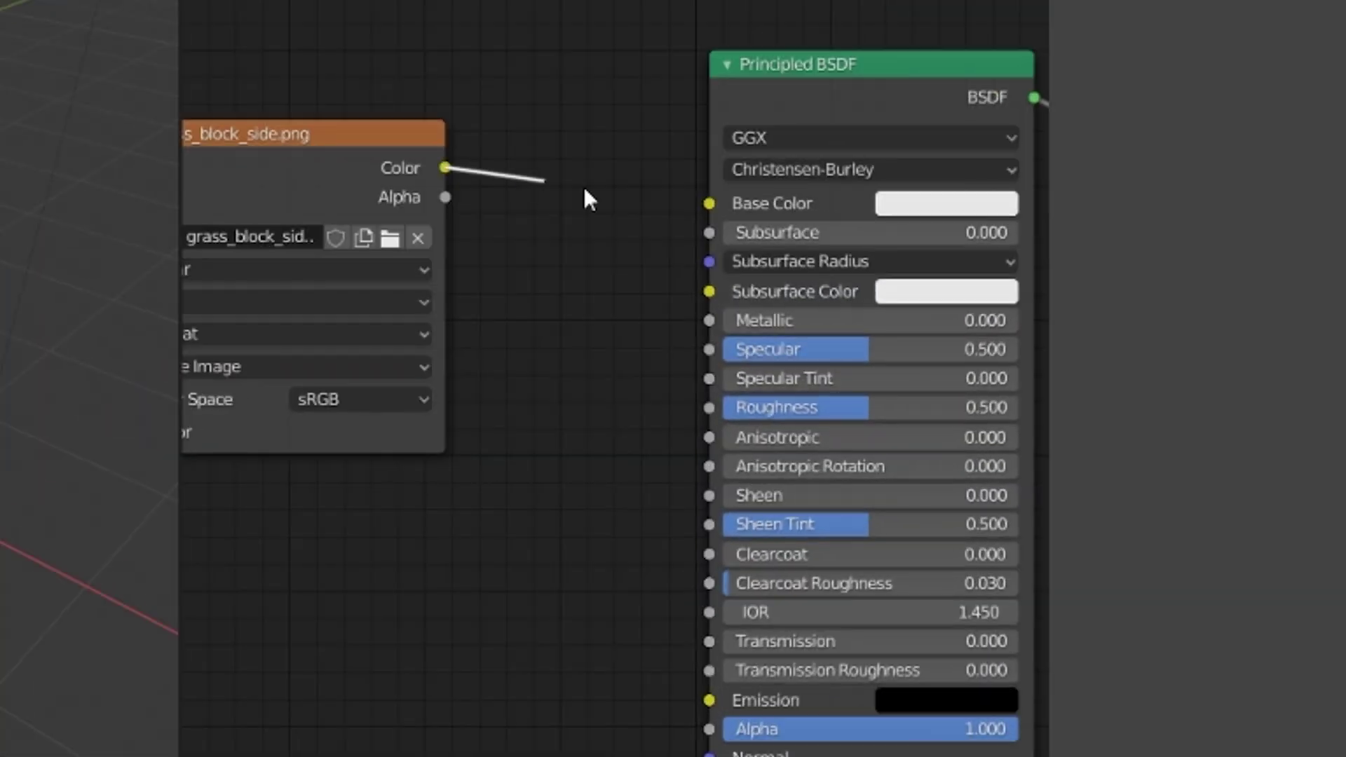
drag(654, 257, 709, 291)
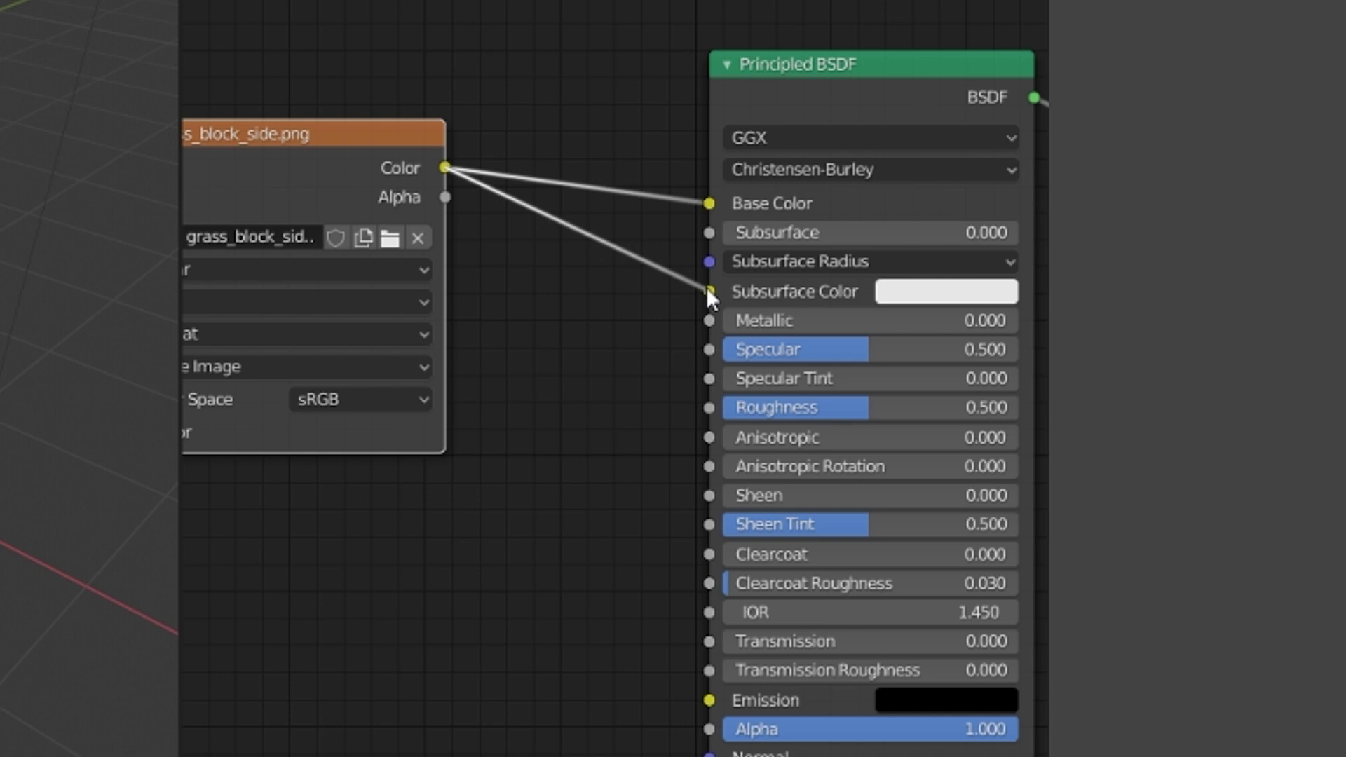
Step: Set the Subsurface value of Material.001 to 0.05
click(772, 235)
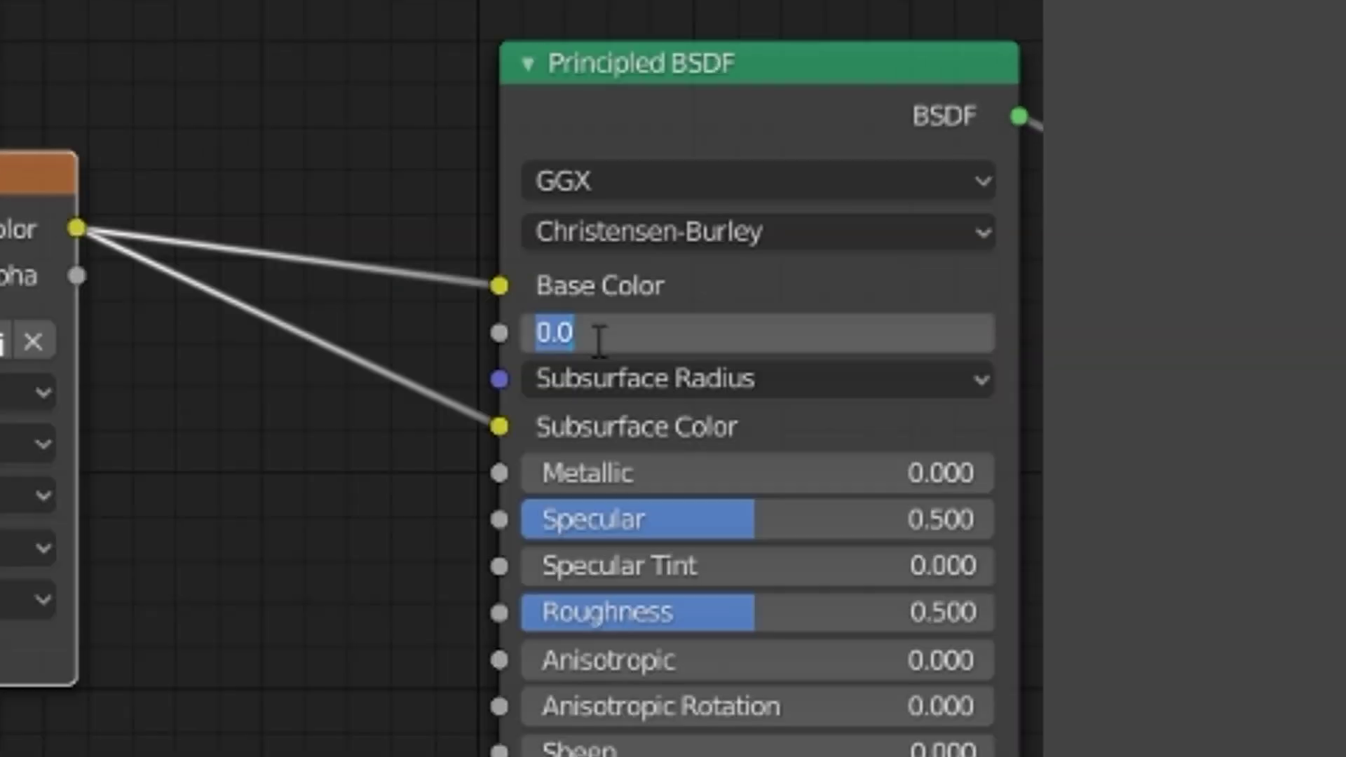
text(.05)
key(Return)
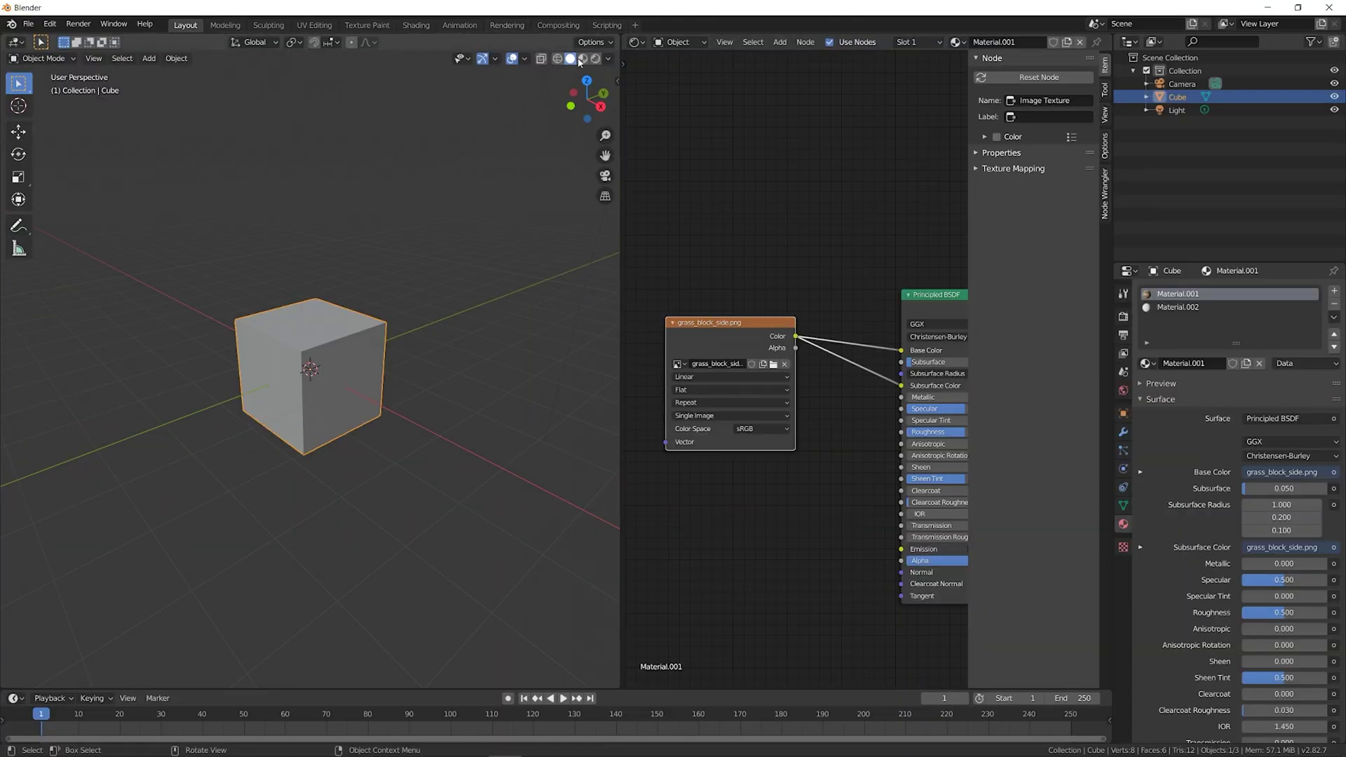
Step: Show the cube in Material Preview shading and set the side texture's interpolation to Closest
click(582, 61)
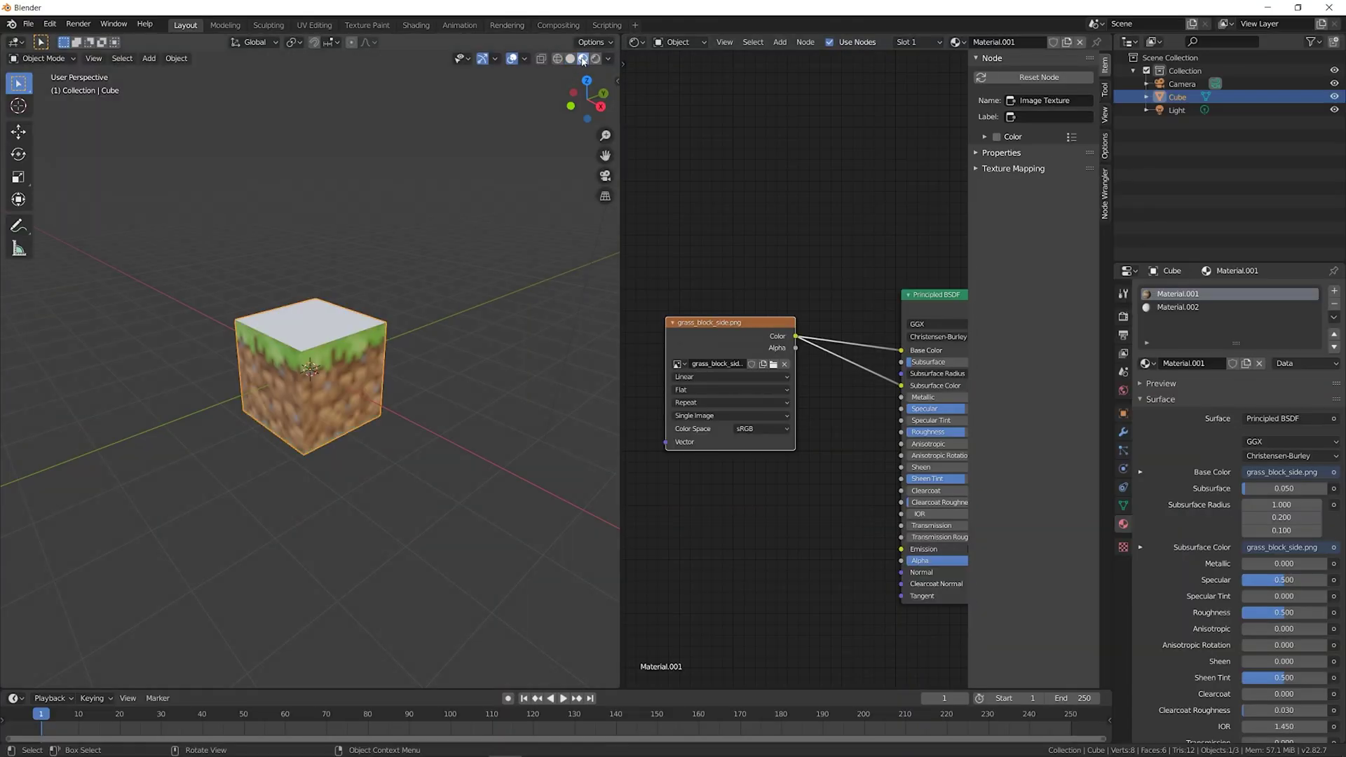
scroll(403, 386, up, 3)
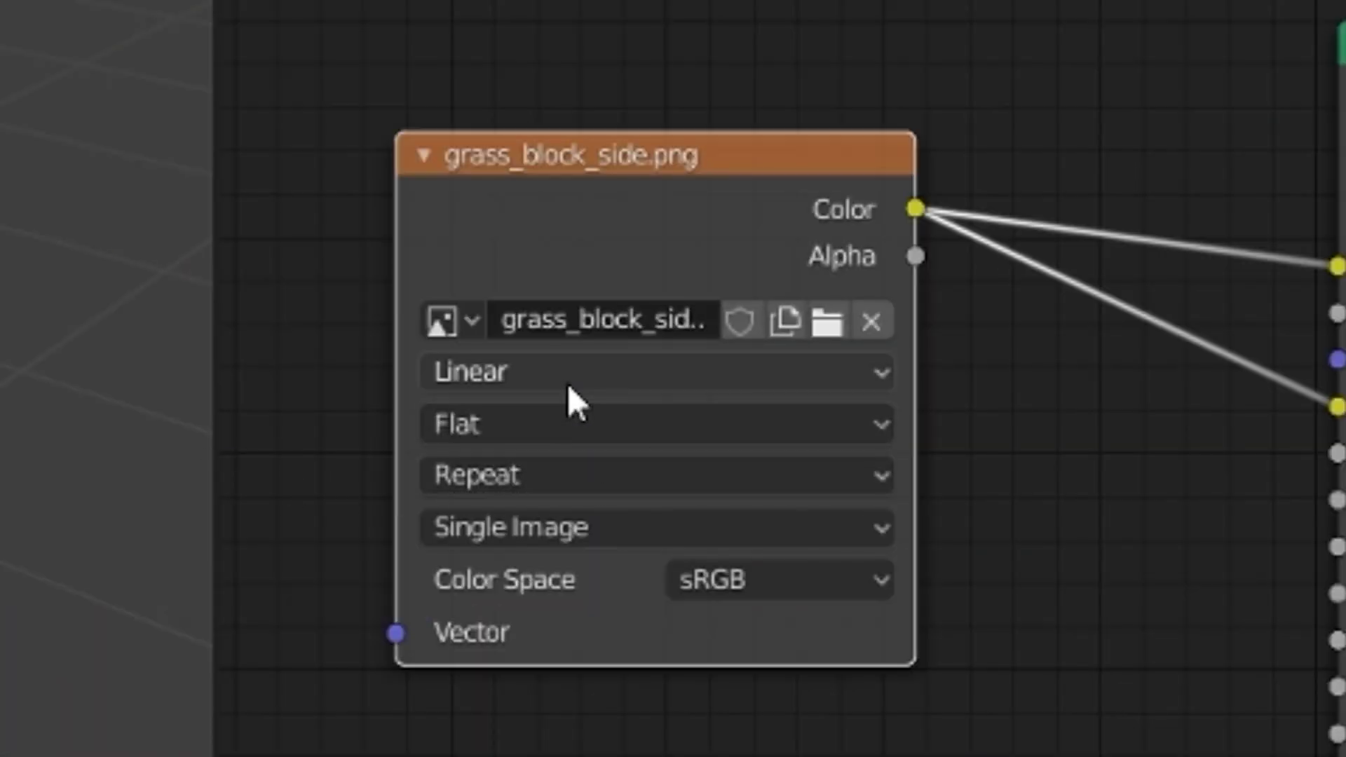
click(708, 379)
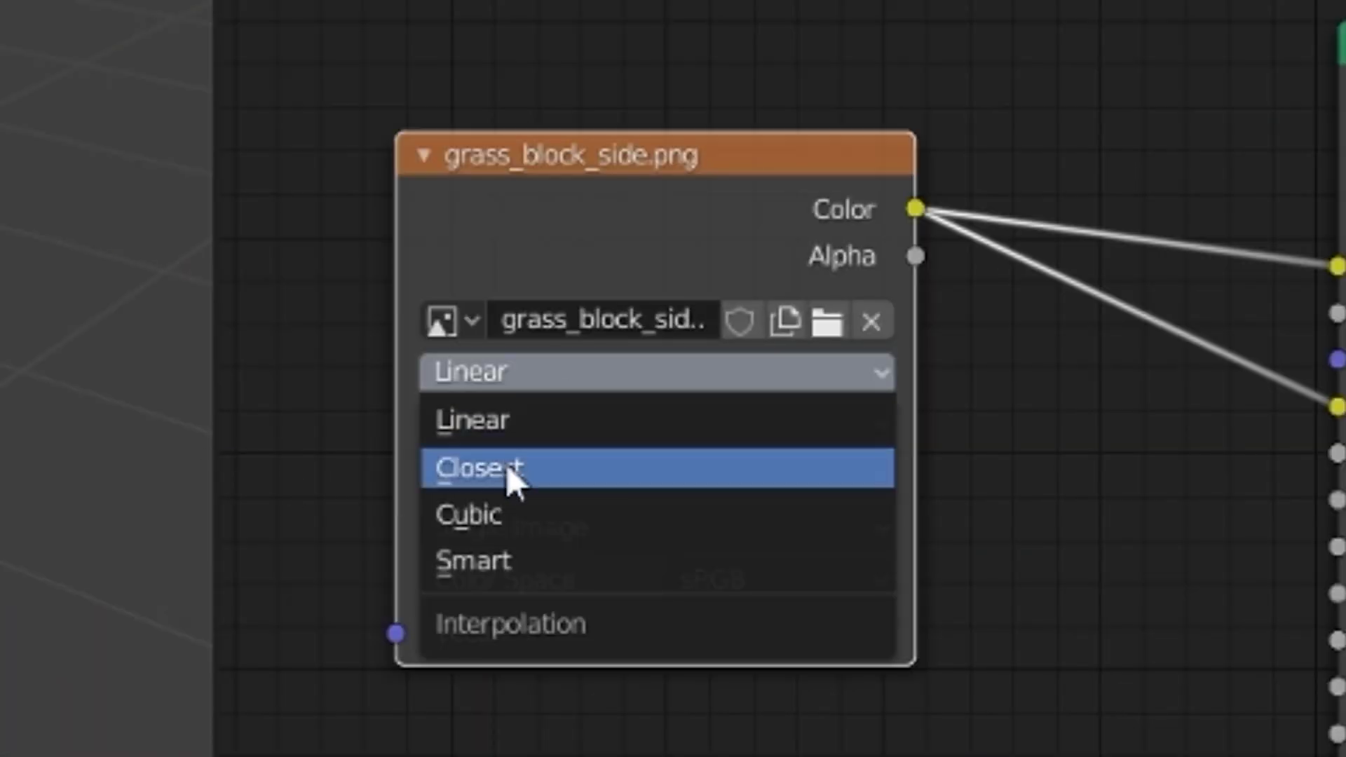
click(507, 464)
Step: Set up Material.002 with grass_block_top col.png as base and subsurface color, Subsurface 0.05 and Closest interpolation
click(1204, 307)
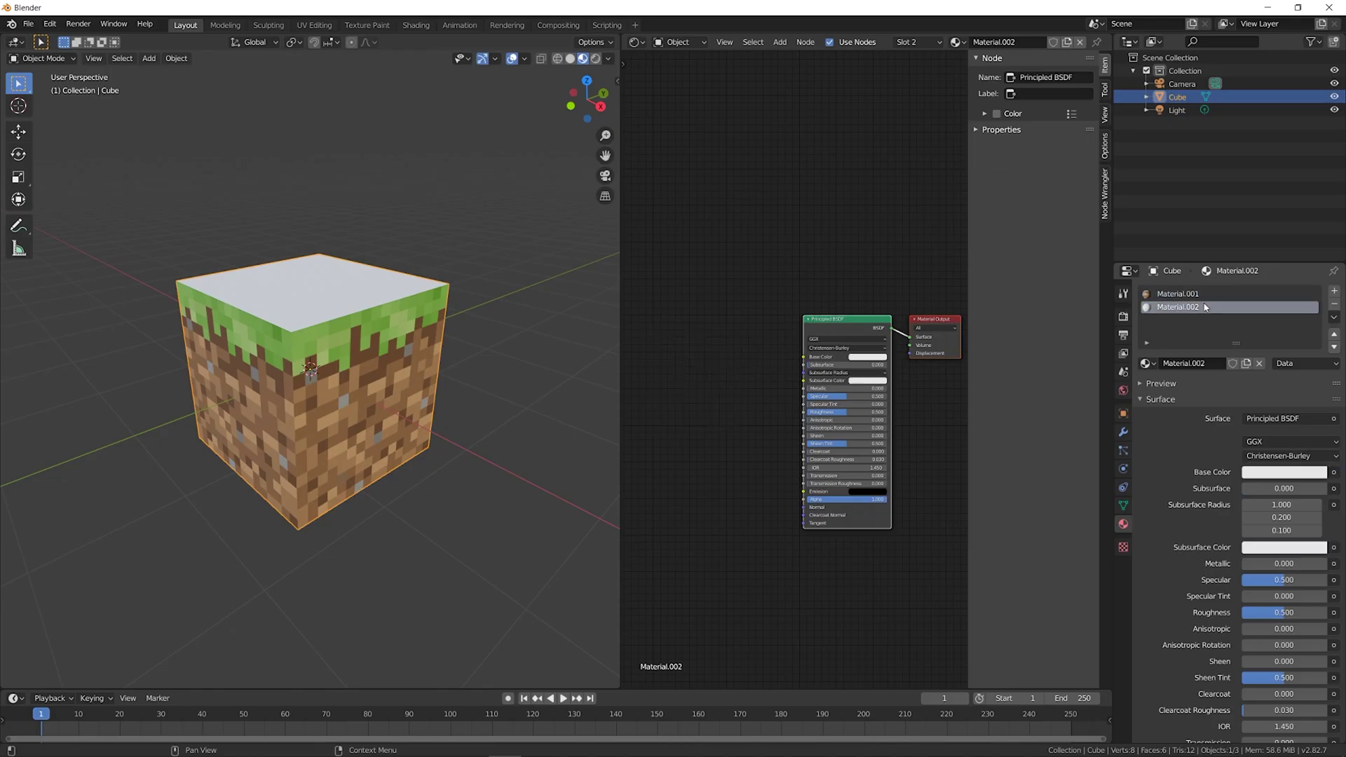
drag(1, 336, 723, 327)
scroll(751, 339, up, 5)
click(836, 362)
click(705, 405)
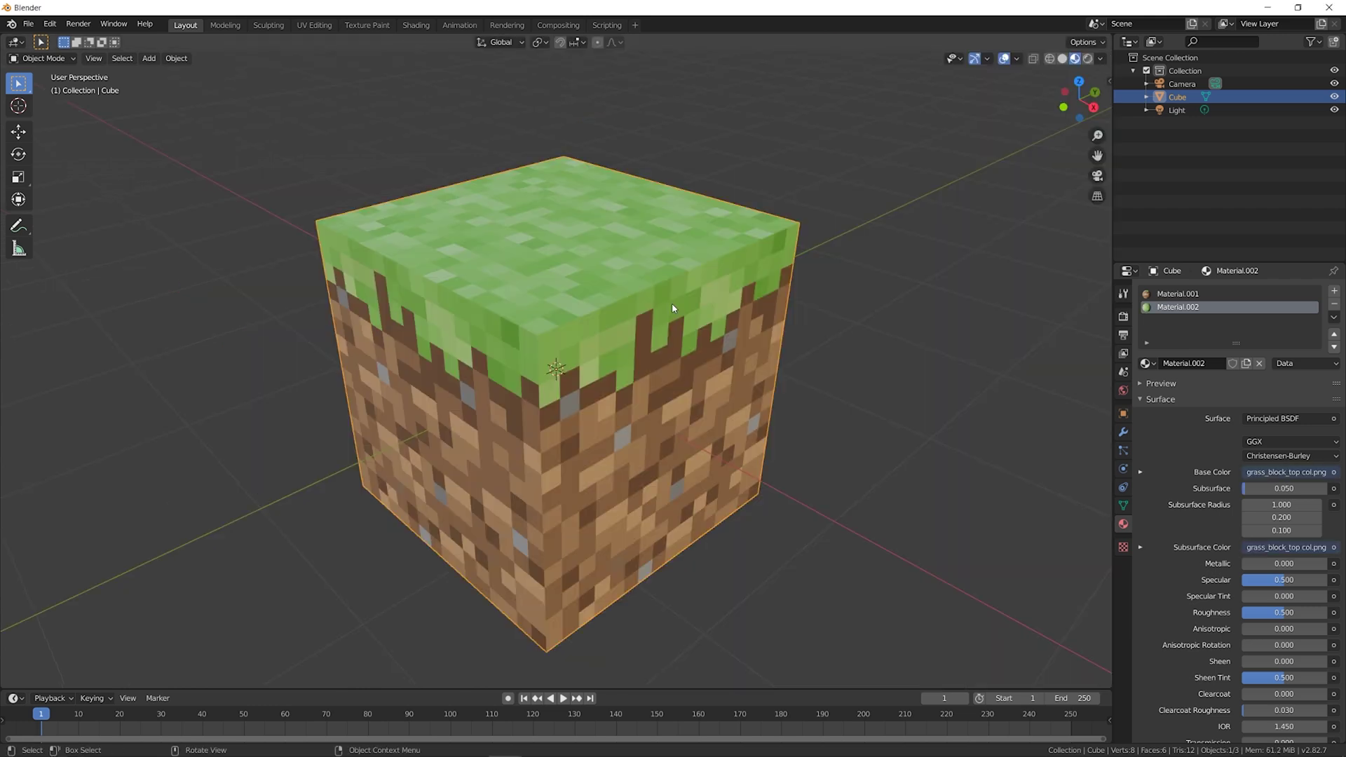
Step: Subdivide all the cube's sides into a 16 by 16 grid of faces matching the texture pixels
key(Tab)
key(a)
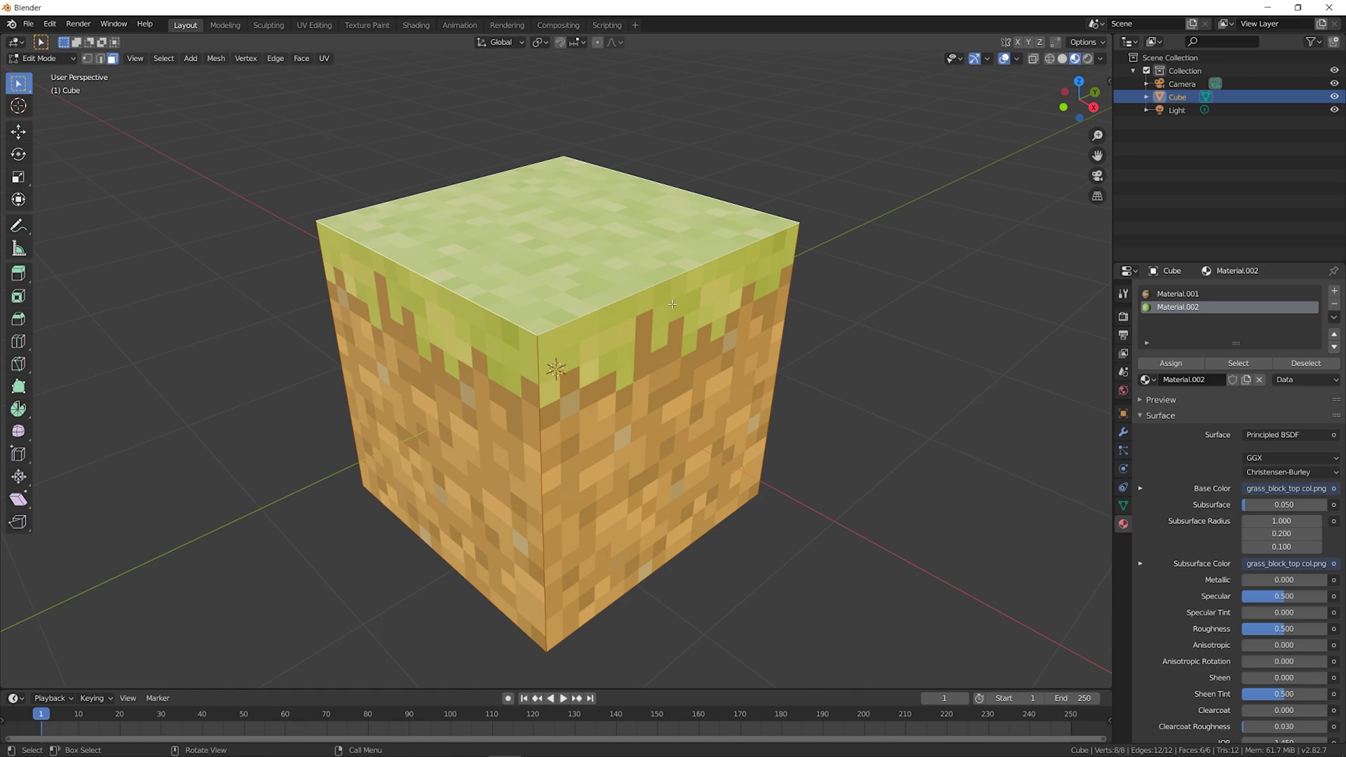
right_click(609, 267)
click(609, 265)
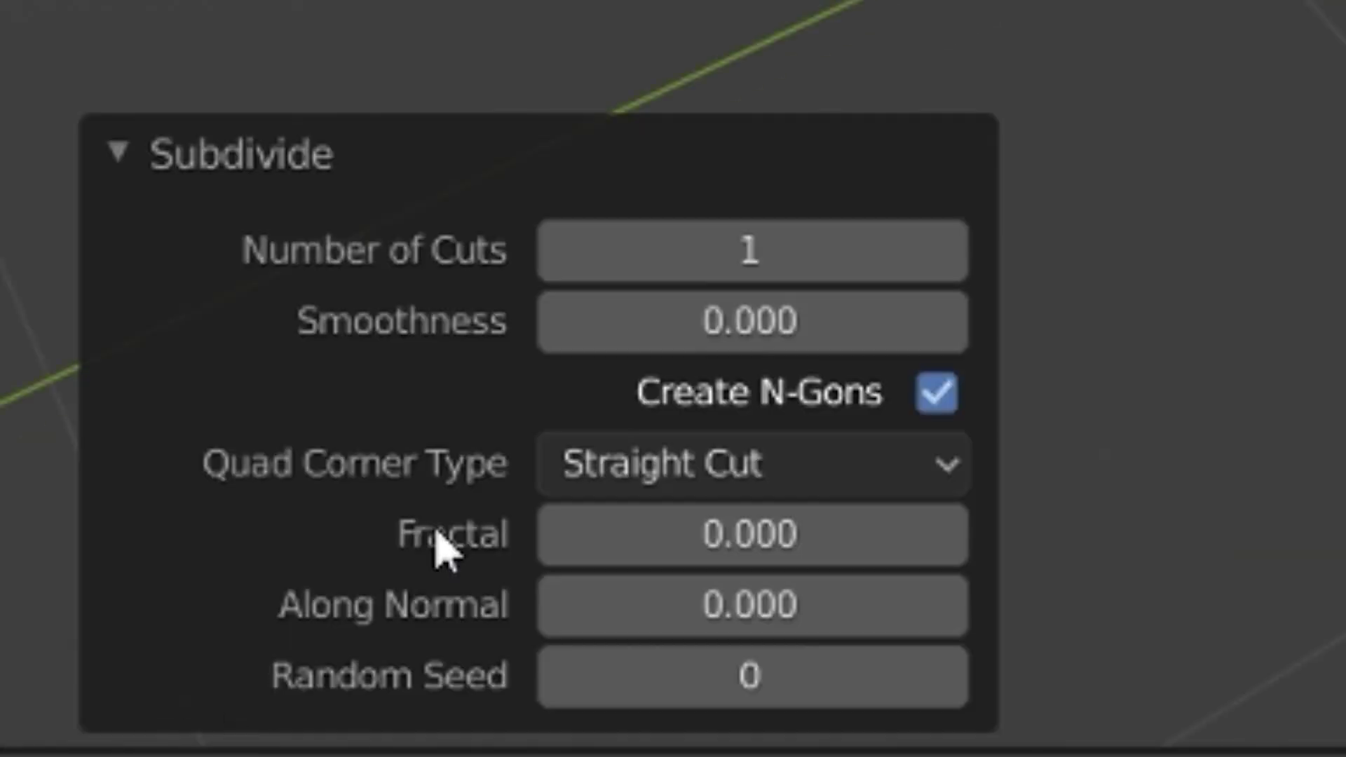
drag(673, 269, 726, 268)
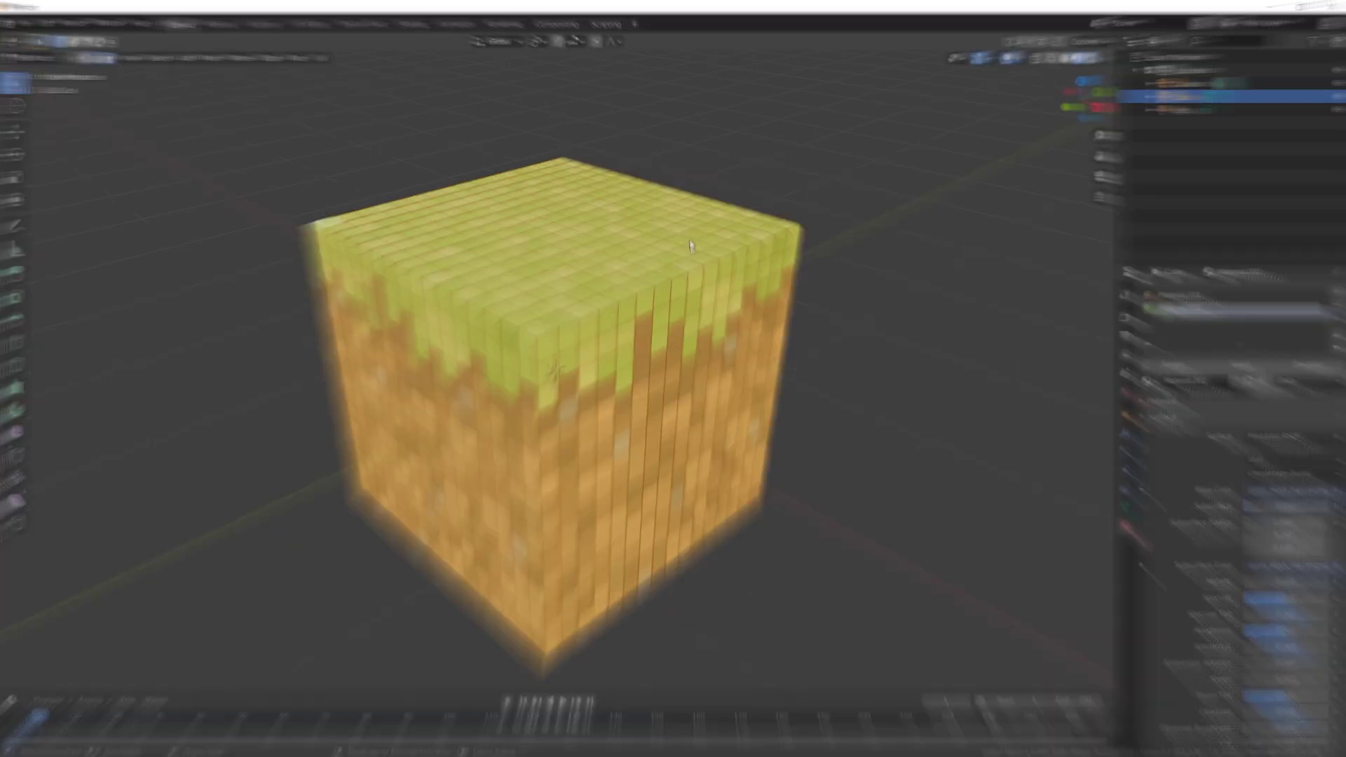
Step: Split the edges of all faces into separate pieces and open a second editor area beside the viewport
key(ctrl+e)
click(512, 394)
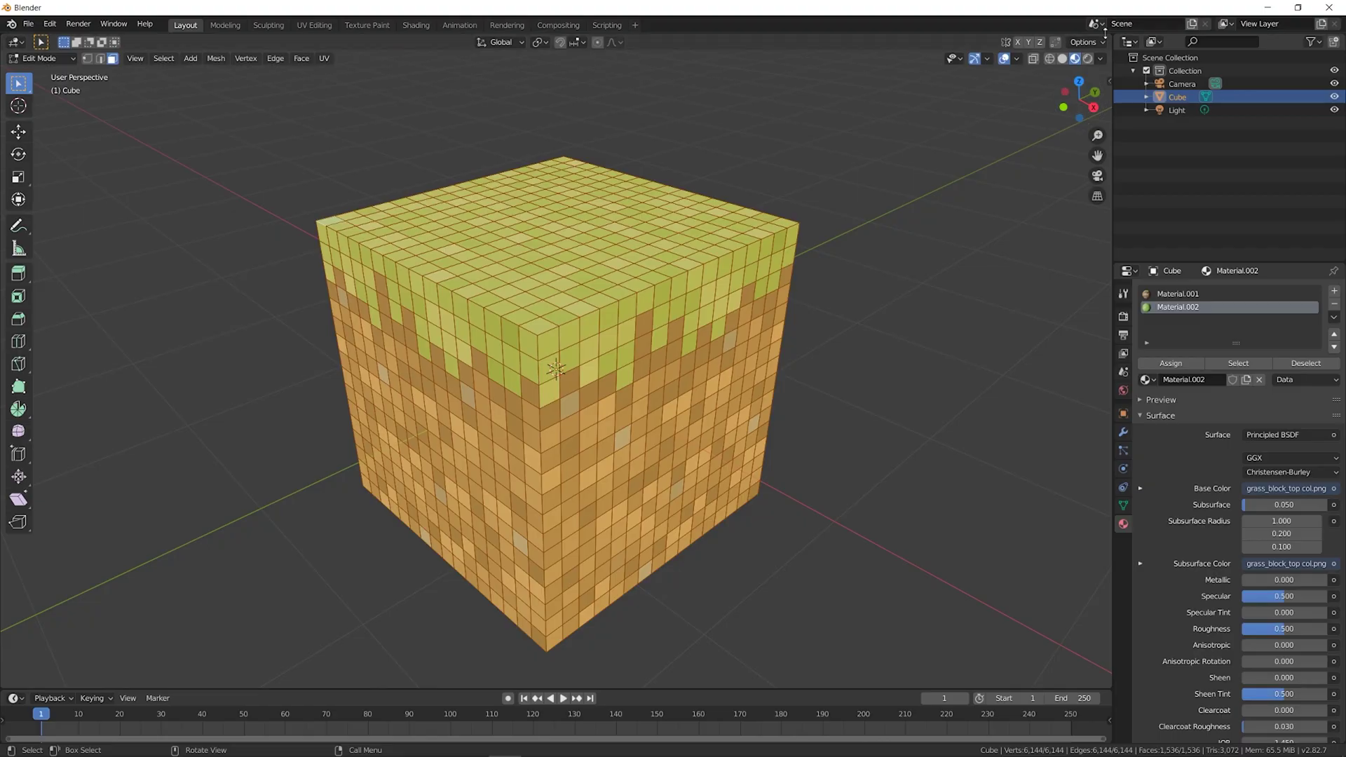
drag(1109, 38, 616, 47)
click(869, 42)
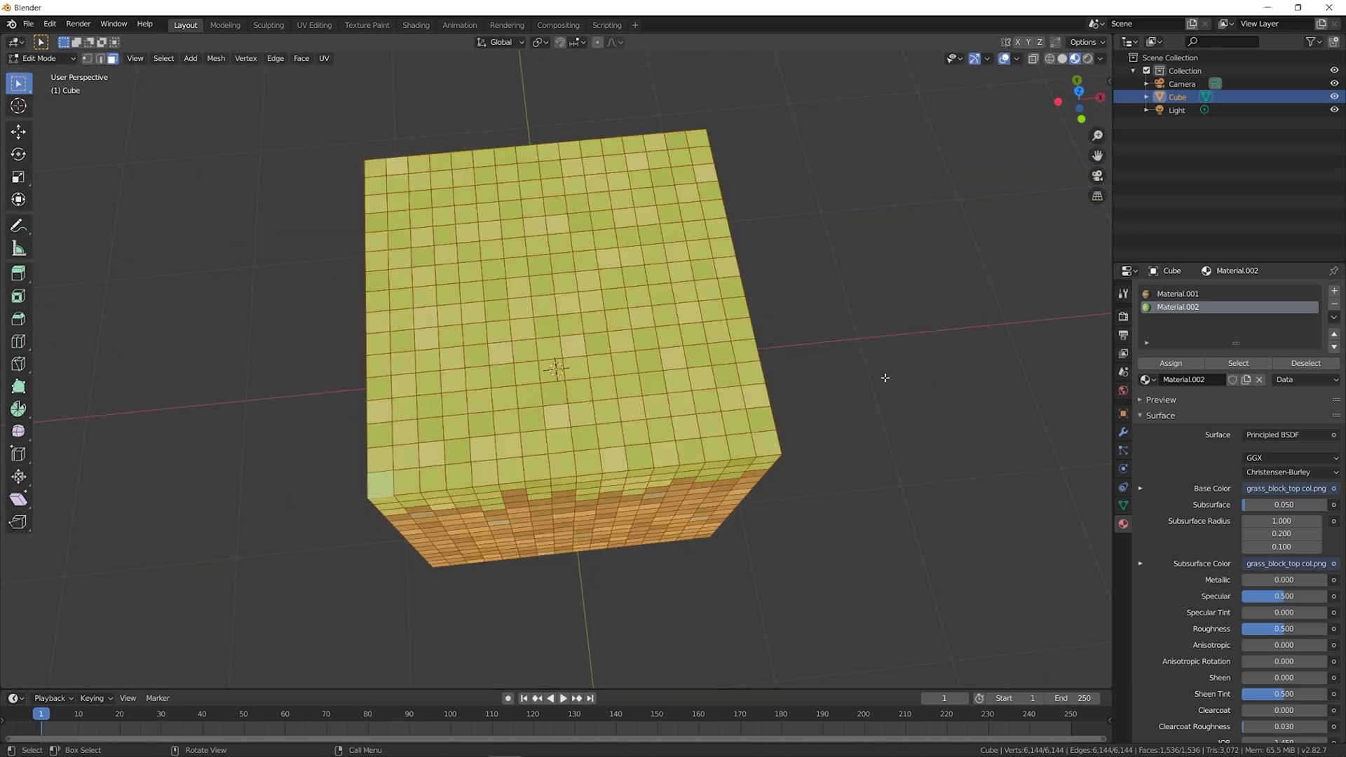
Step: Clear the selection and box-select all faces on the top of the cube from the top view
key(alt+a)
middle_drag(726, 171, 722, 221)
click(361, 188)
key(KP_7)
drag(382, 196, 726, 540)
middle_drag(725, 540, 722, 435)
Step: Add the green grass faces on the cube's front side to the selection with Circle Select
key(c)
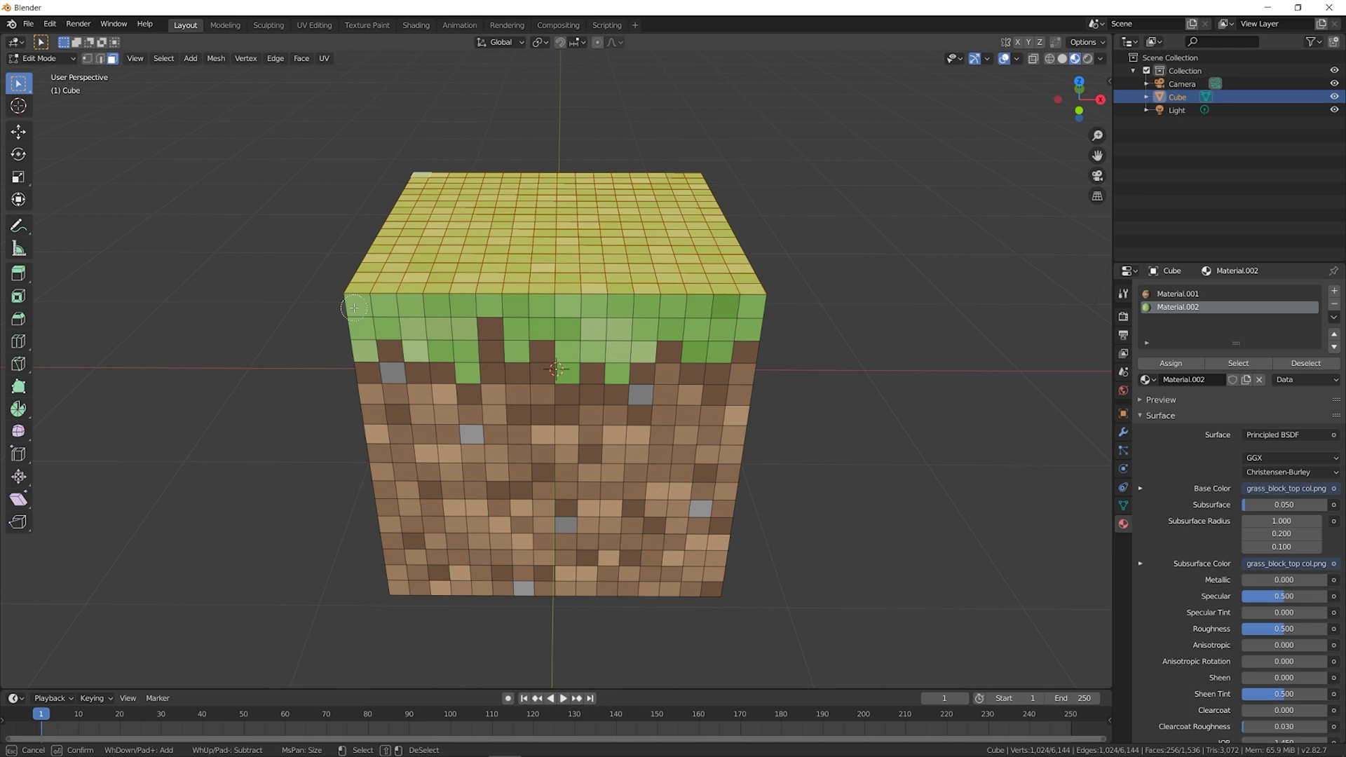
drag(354, 308, 372, 363)
shift+click(745, 355)
click(752, 307)
key(Escape)
key(KP_3)
middle_drag(765, 310, 766, 346)
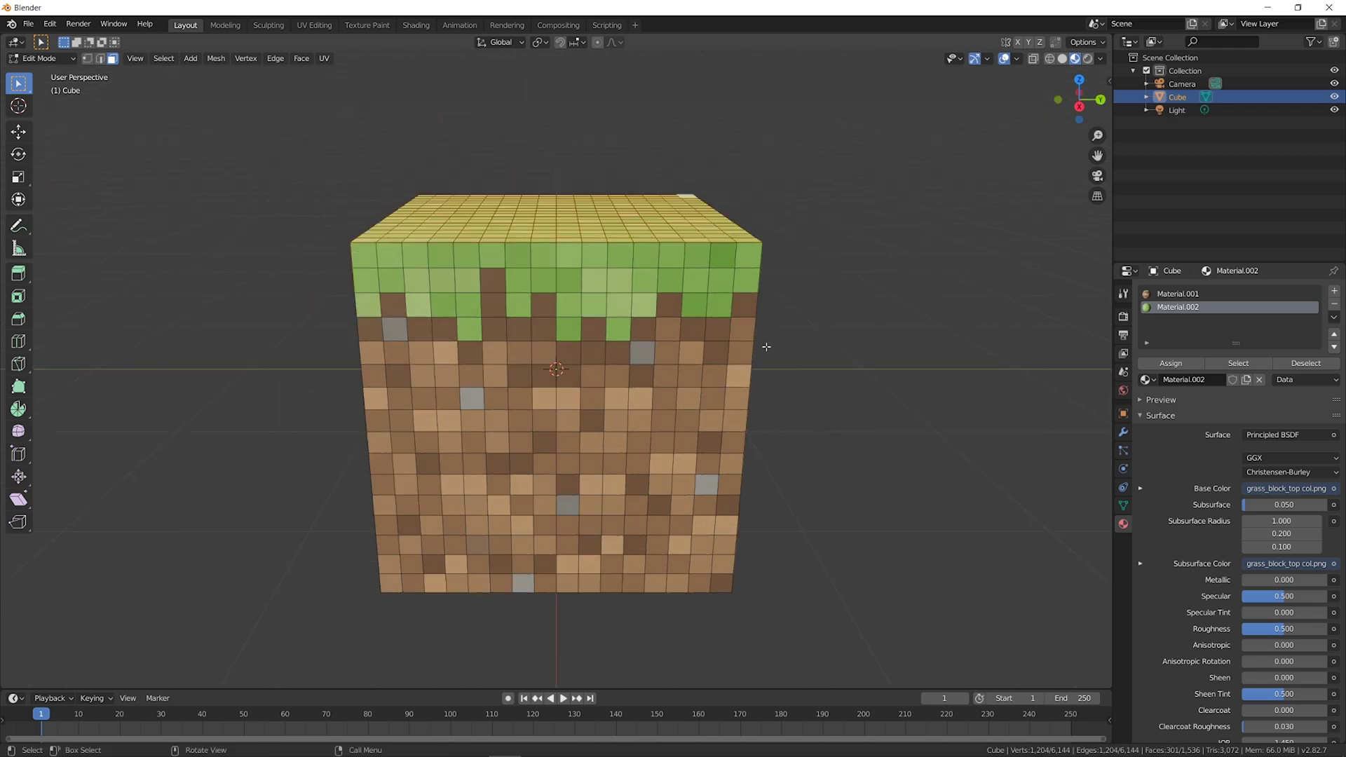
Step: Add the green grass faces on the cube's right side to the selection
shift+click(364, 256)
shift+click(366, 280)
shift+click(391, 280)
shift+click(389, 258)
mouse_move(441, 259)
mouse_down()
mouse_move(750, 270)
mouse_move(491, 306)
mouse_up()
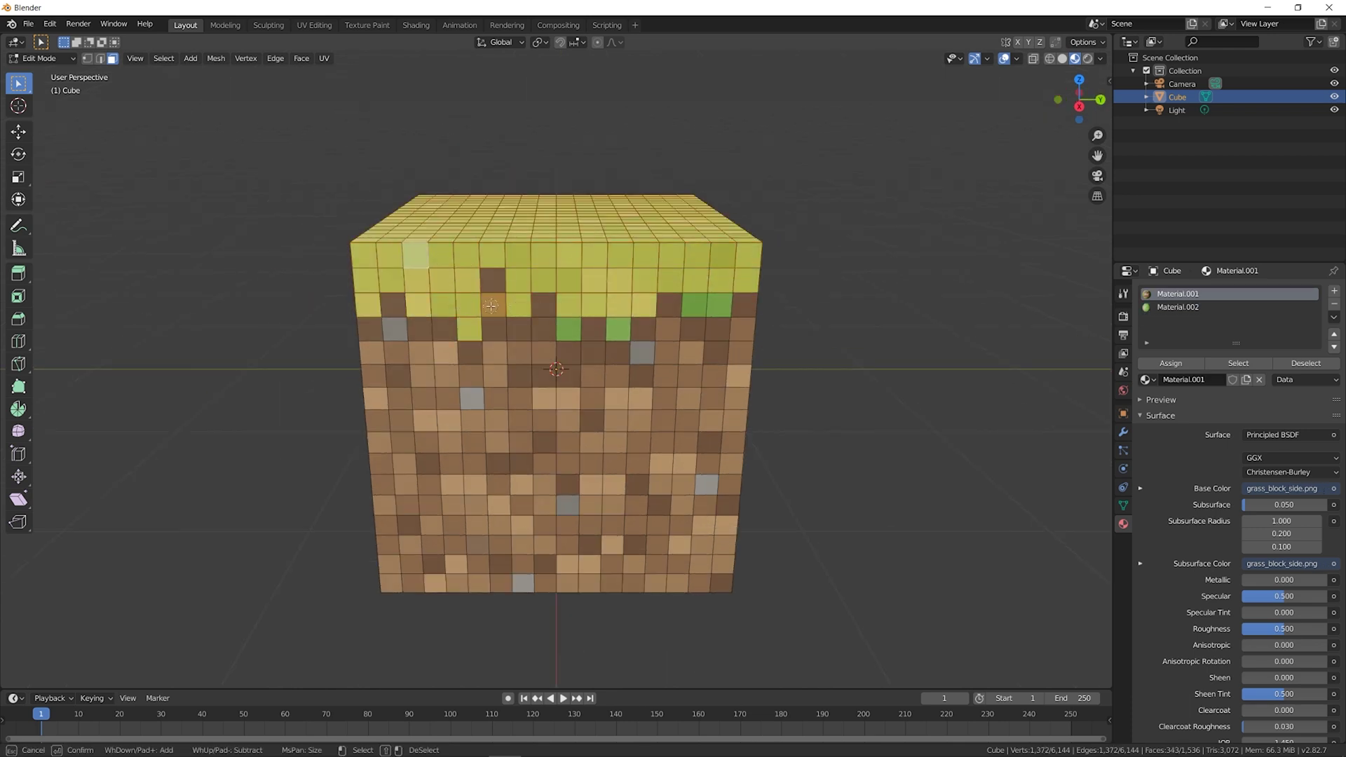
middle_drag(516, 325, 612, 325)
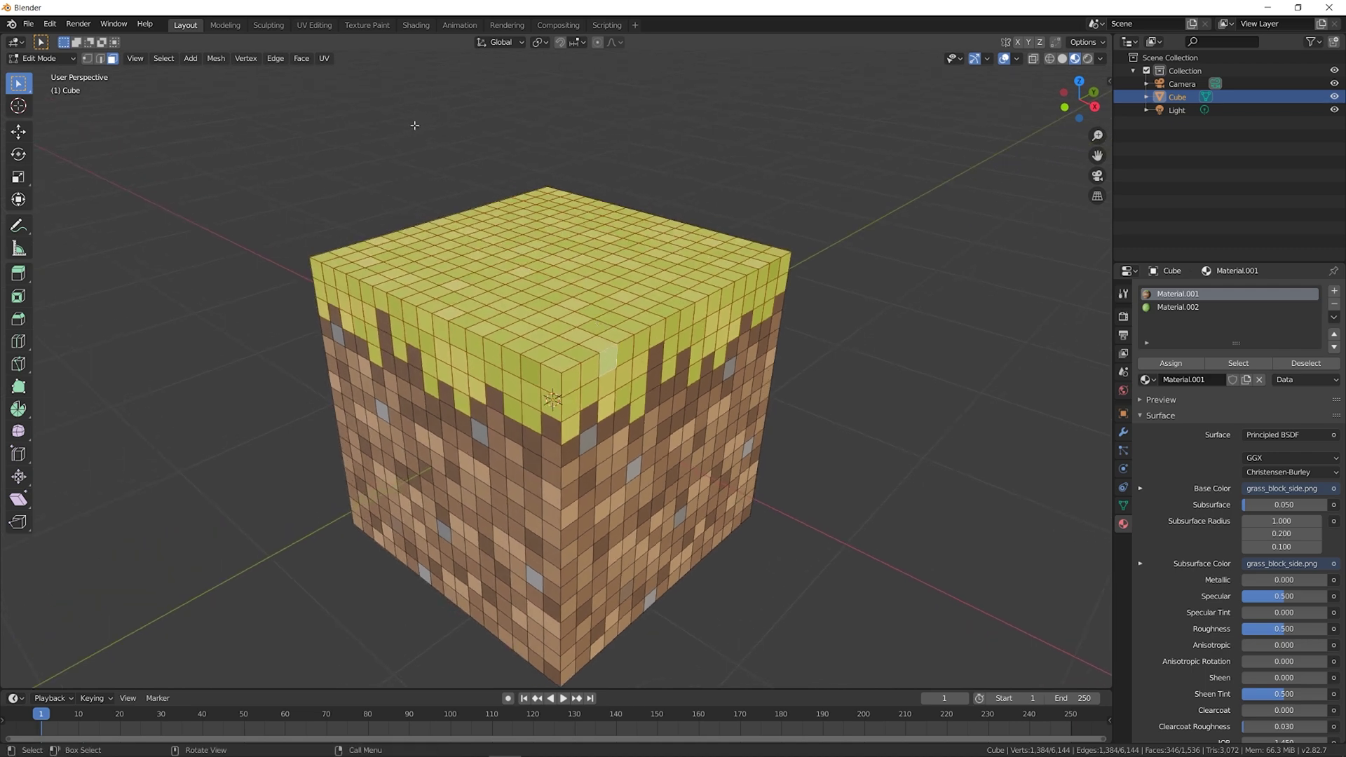
Step: Randomly deselect 20% of the selected grass faces using Select Random with the Deselect action
click(163, 59)
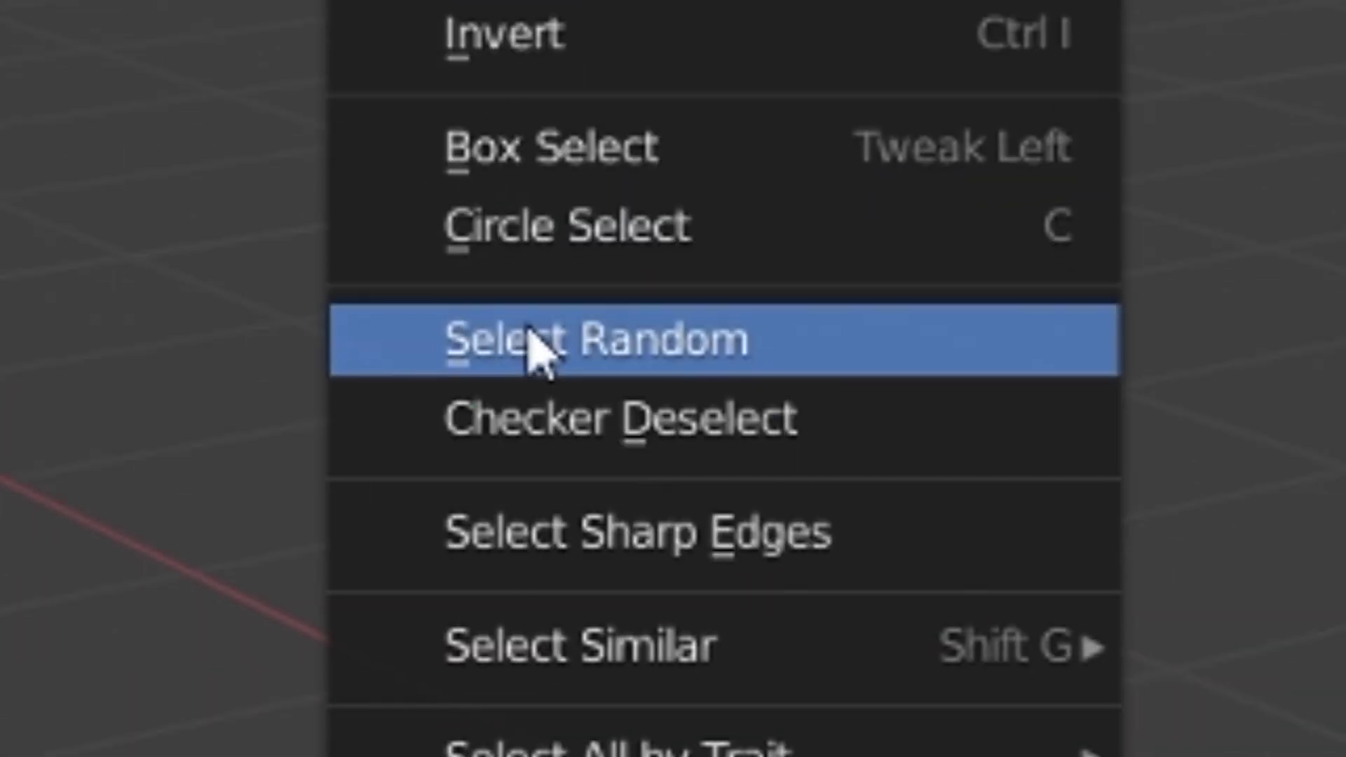
click(540, 348)
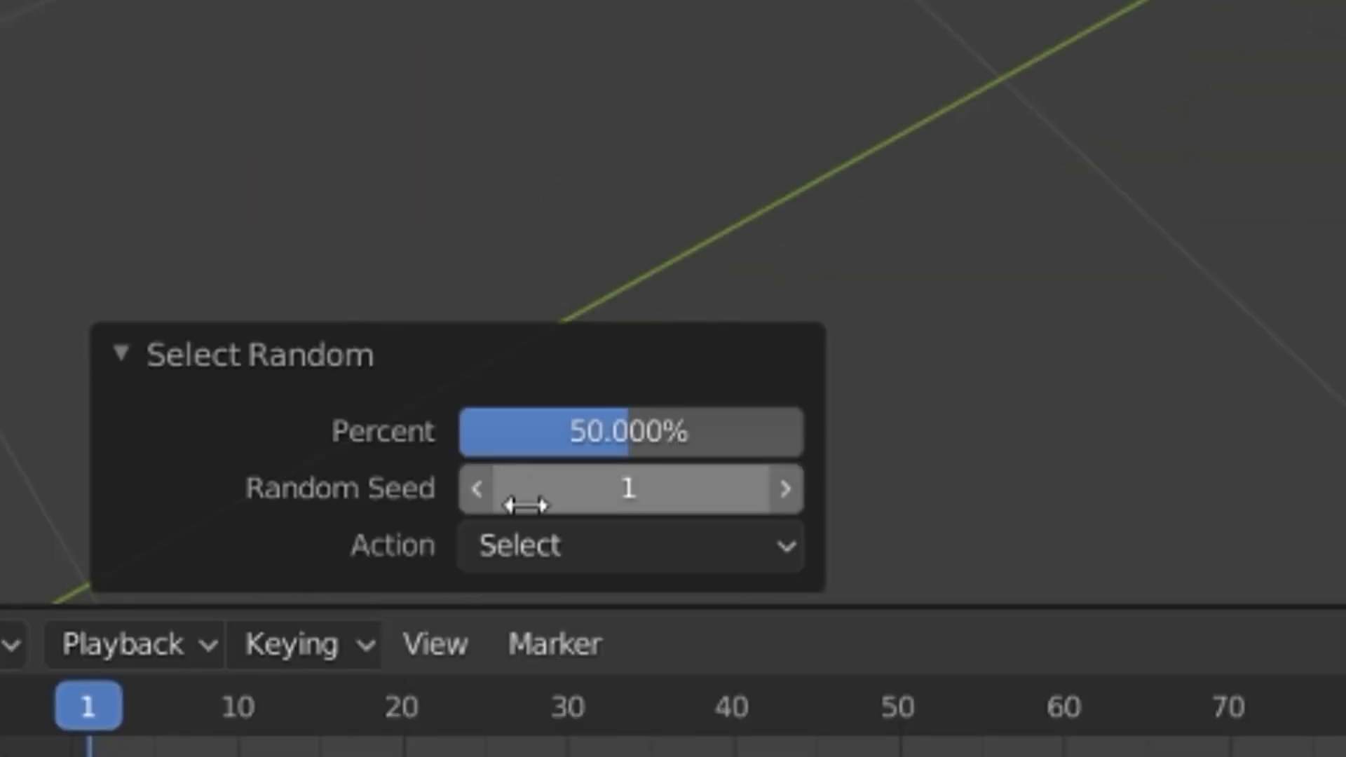
click(526, 550)
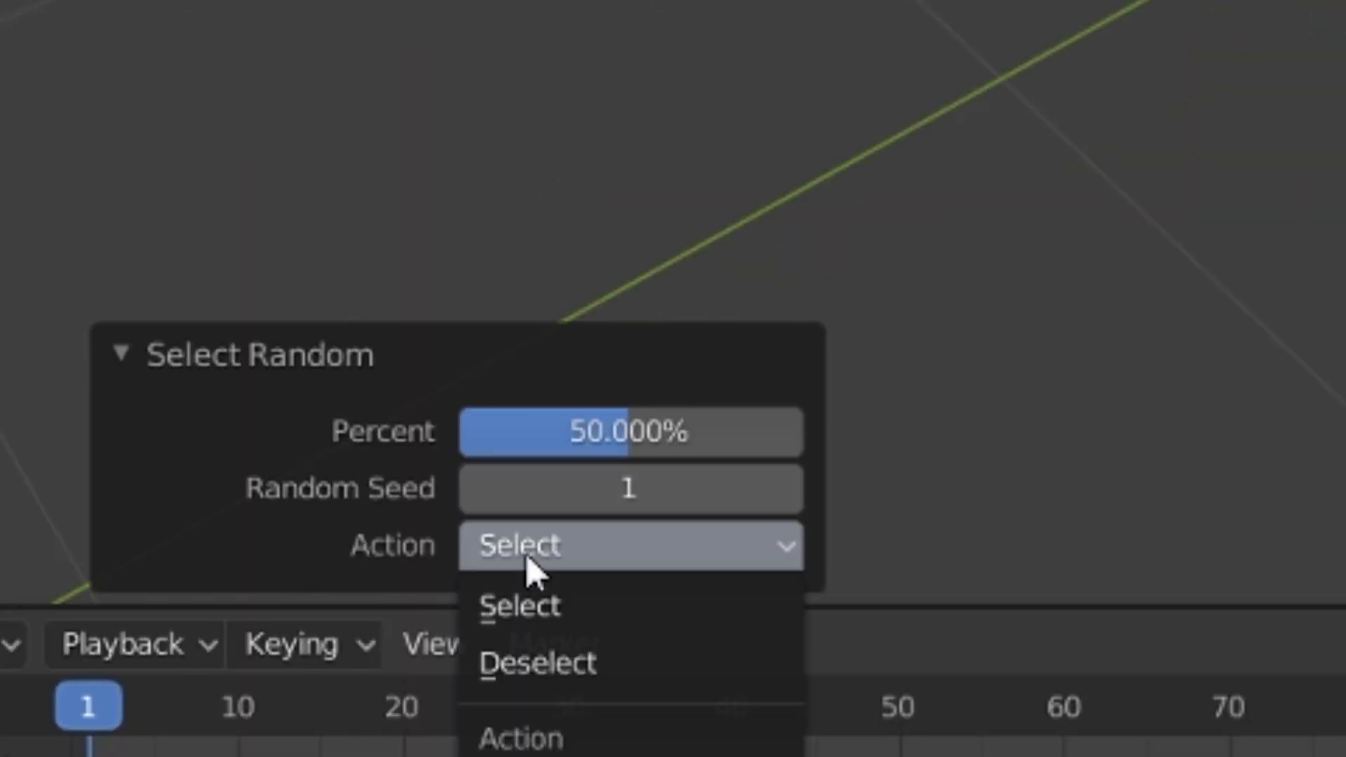
click(566, 663)
click(654, 443)
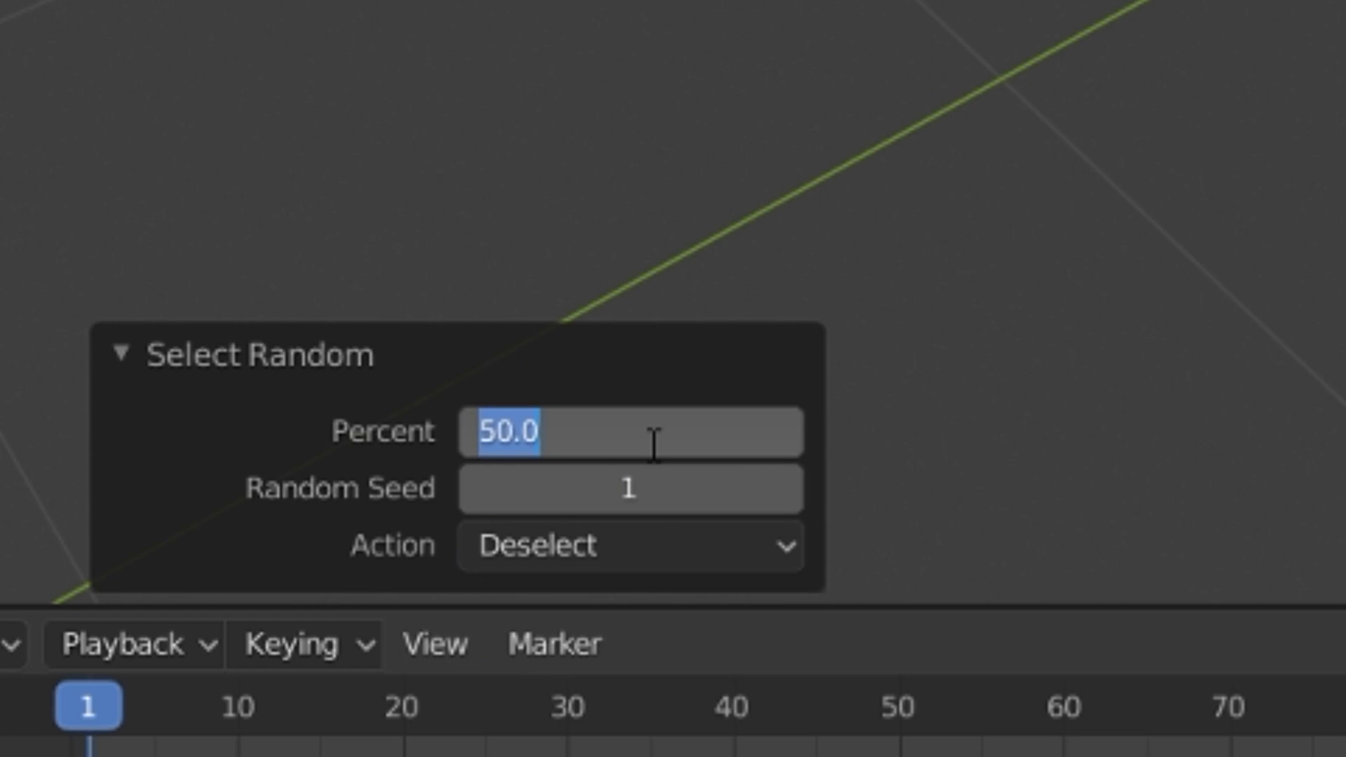
text(20)
key(Return)
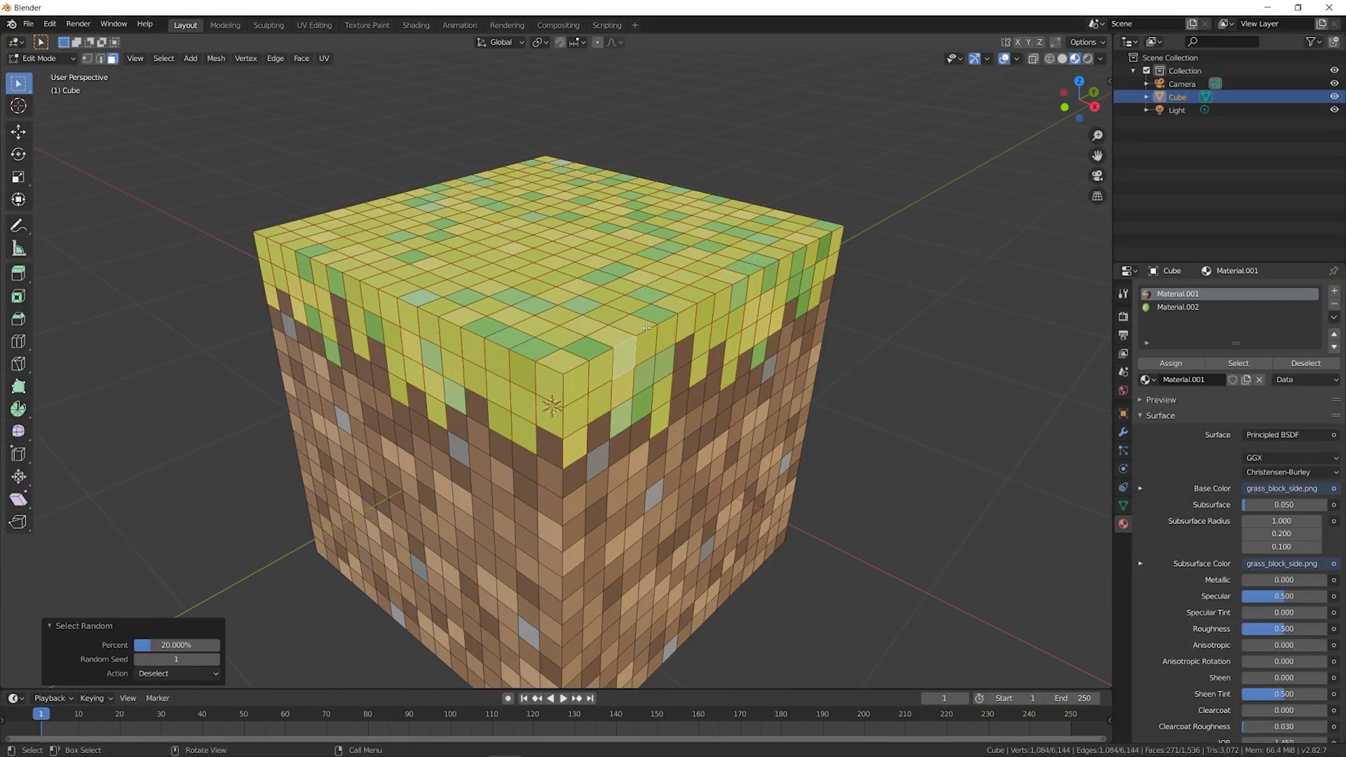
middle_drag(646, 327, 645, 309)
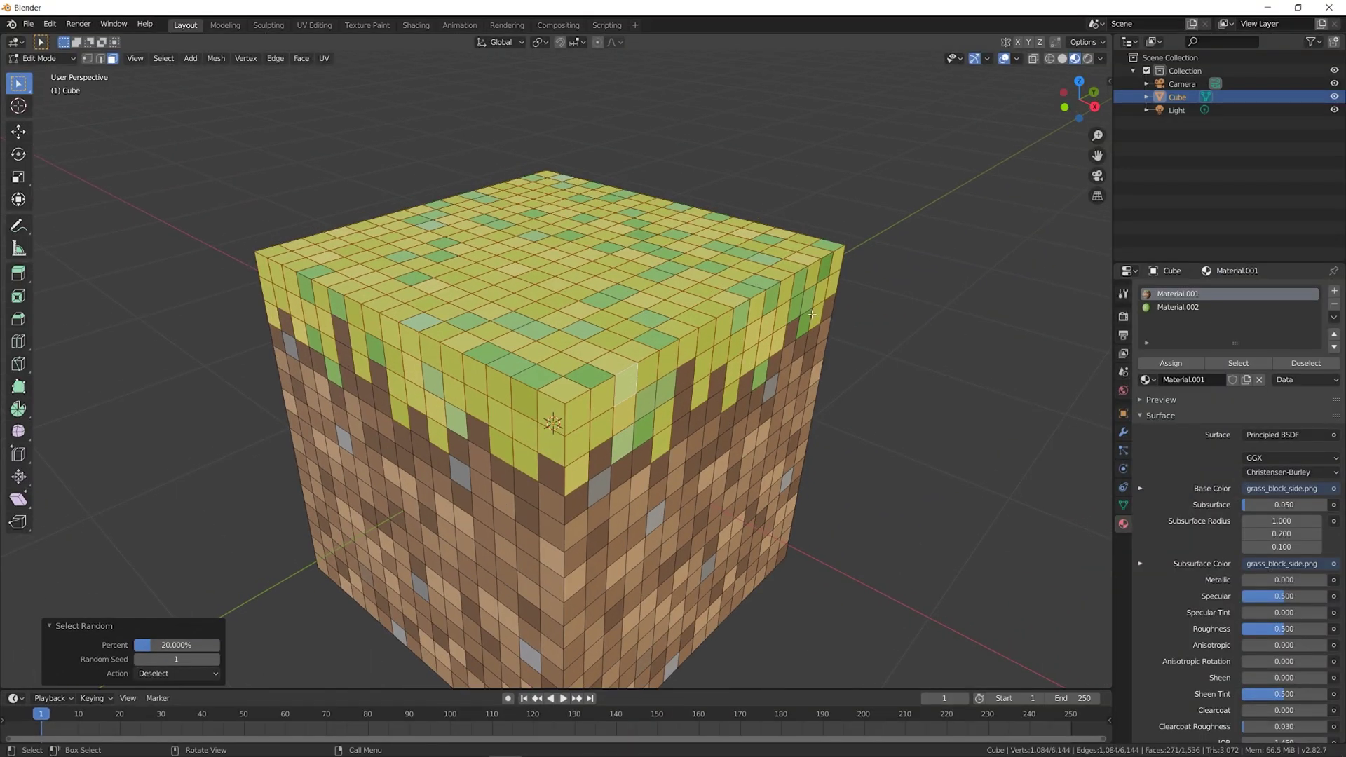
Step: Extrude the selected grass faces individually outward by 0.02 m
key(alt+e)
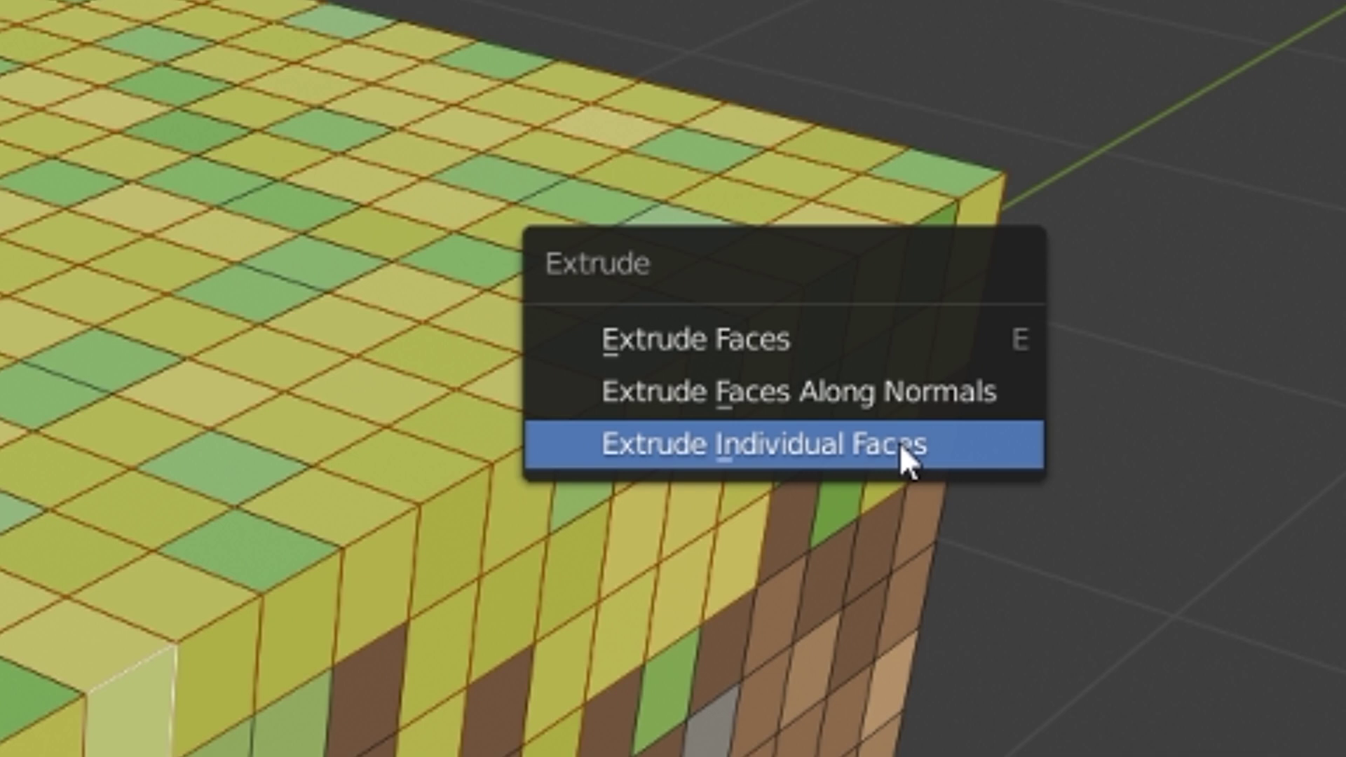
click(898, 443)
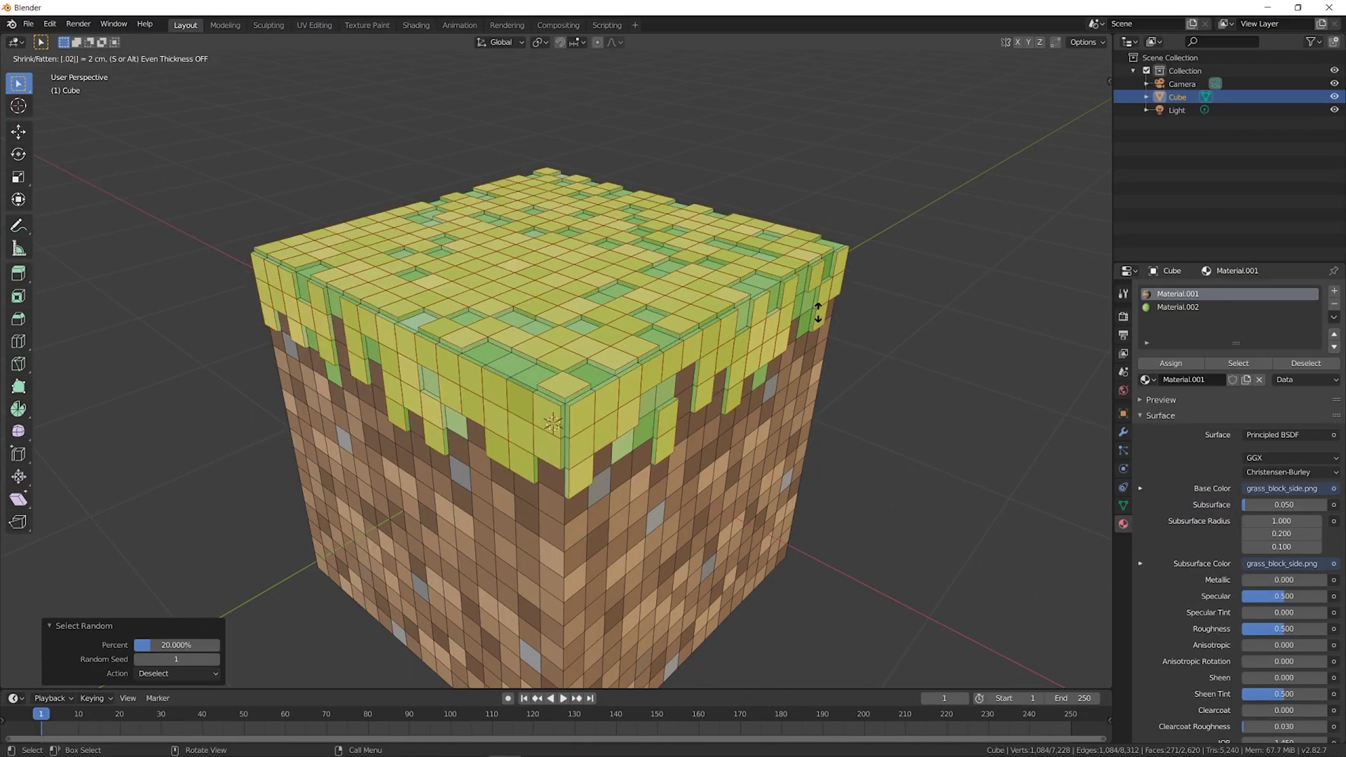
key(Return)
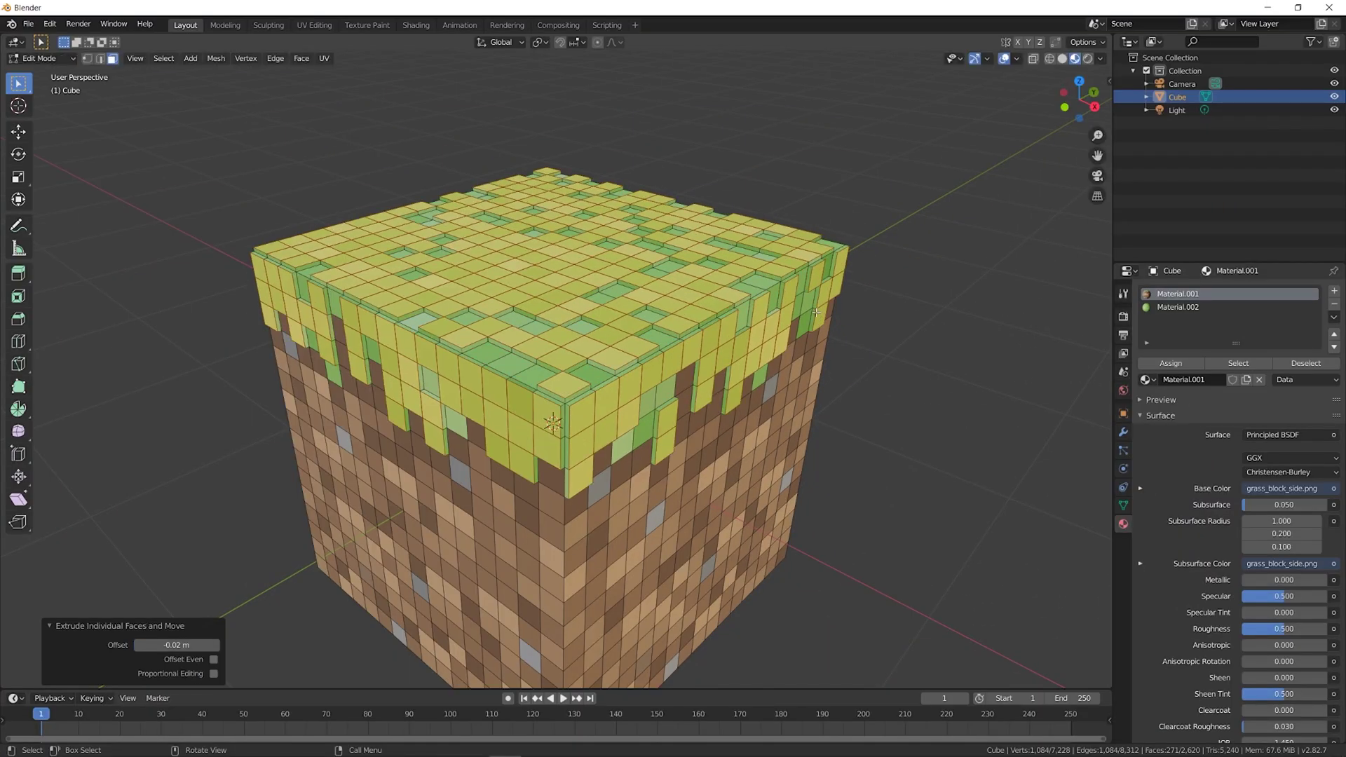
Step: Randomly deselect 30% of the extruded grass faces using random seed 28
click(164, 59)
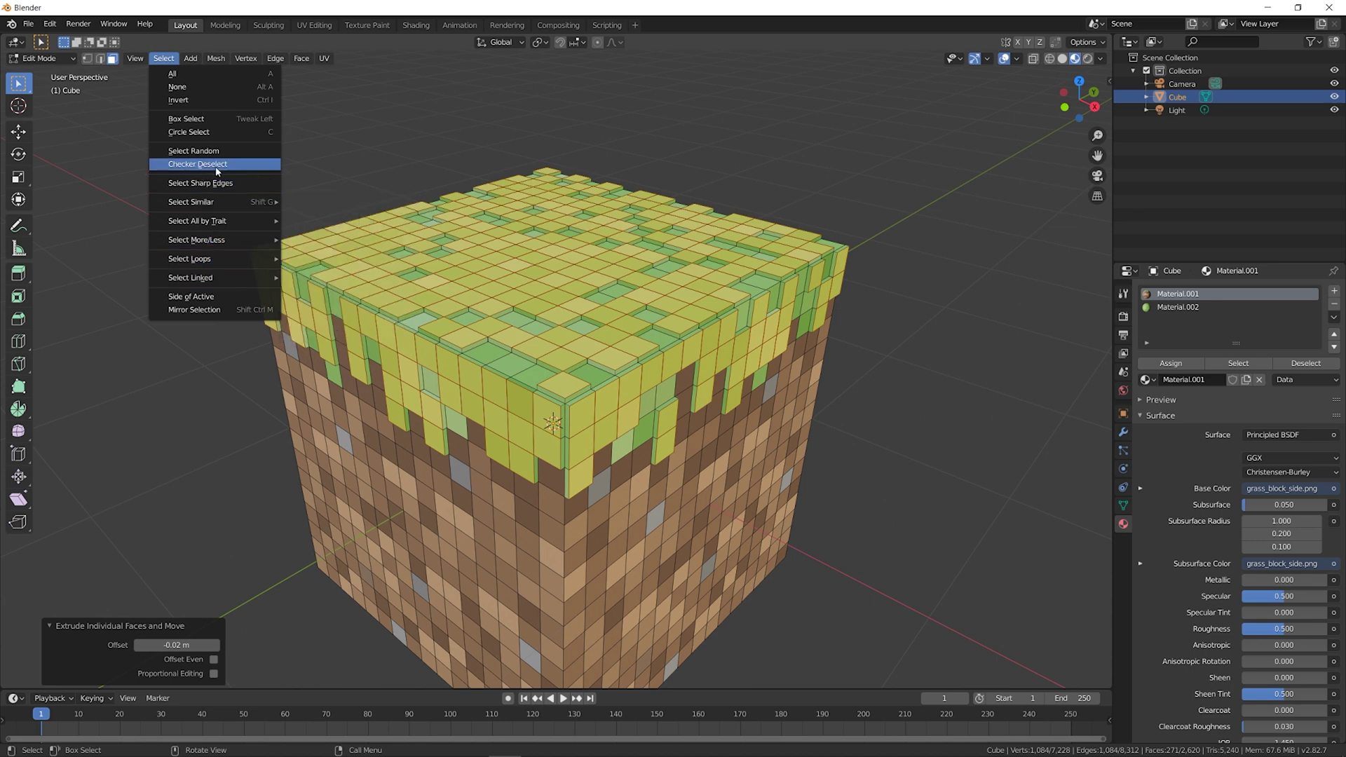
click(197, 151)
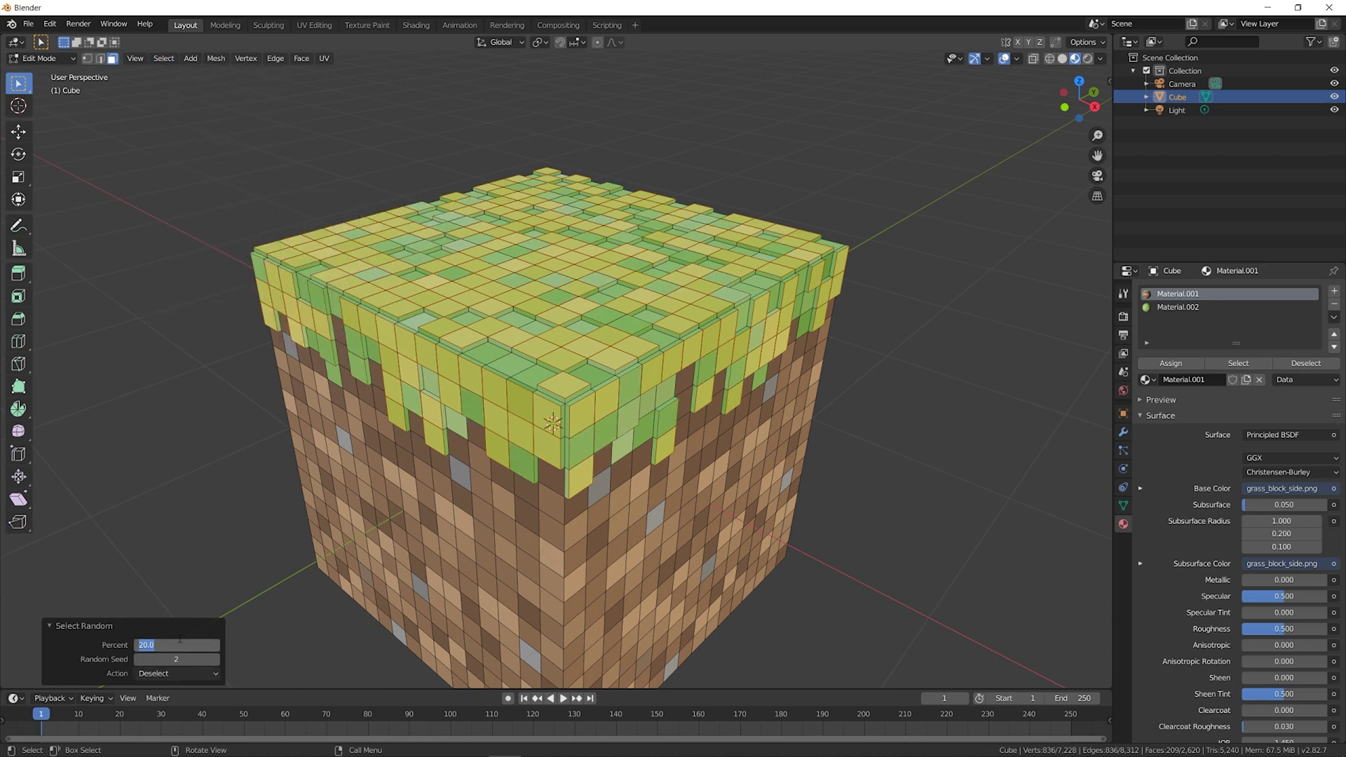
text(30)
key(Return)
drag(177, 659, 211, 659)
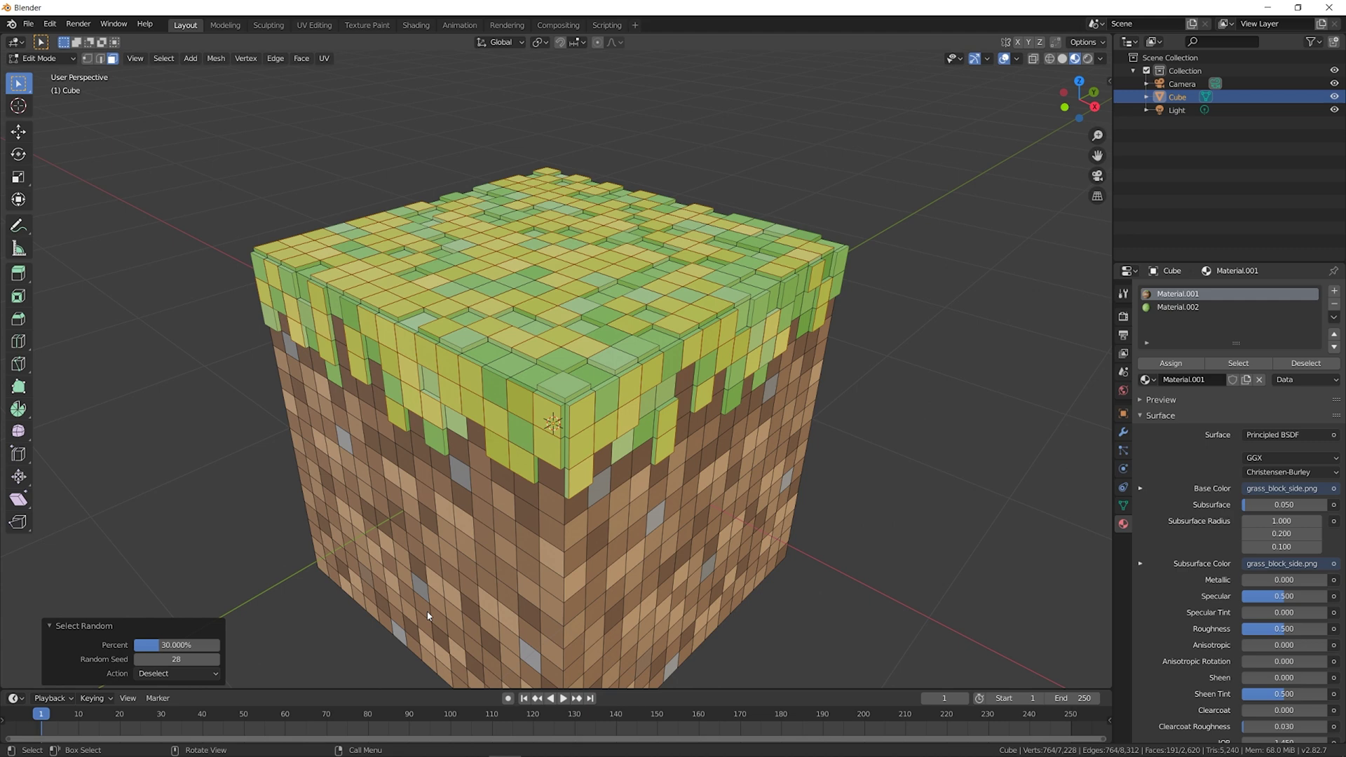
Step: Extrude the remaining selected grass faces individually outward and randomly deselect 40% of them
key(alt+e)
click(694, 391)
click(694, 391)
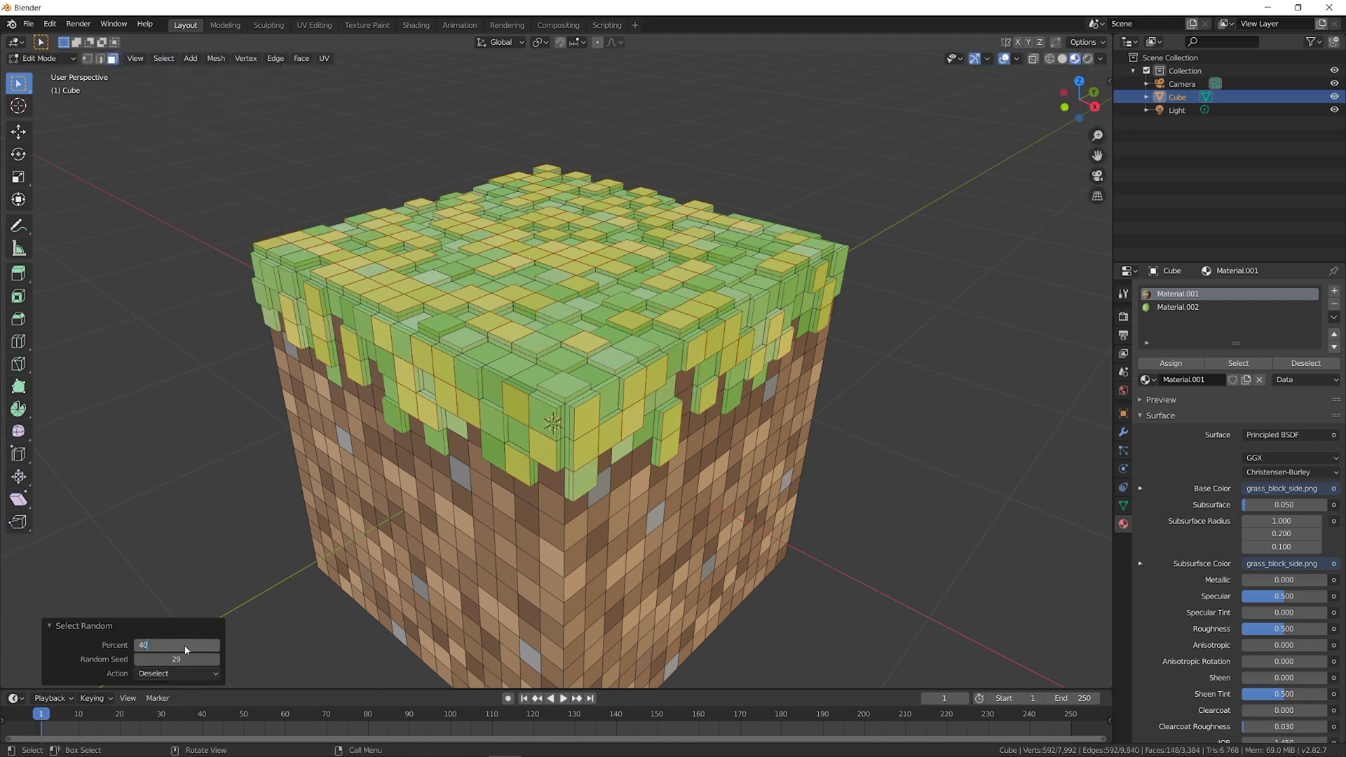
key(Return)
Step: Extrude the still-selected grass faces individually once more and randomly deselect 60% of them with random seed 49
key(alt+e)
click(163, 58)
click(188, 150)
click(215, 659)
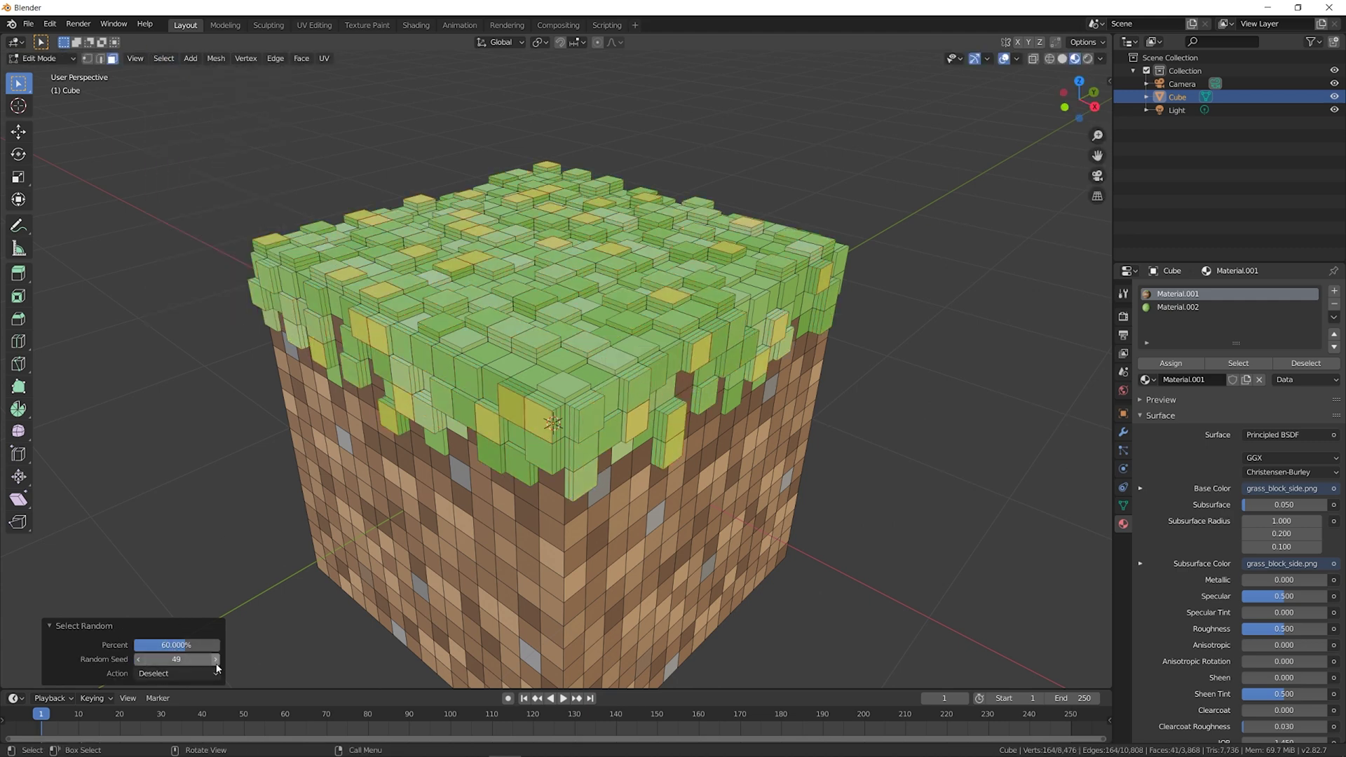
Step: Extrude the last randomly selected grass faces individually, and extrude a single low top face near the front corner by 0.04 m
key(alt+e)
click(692, 472)
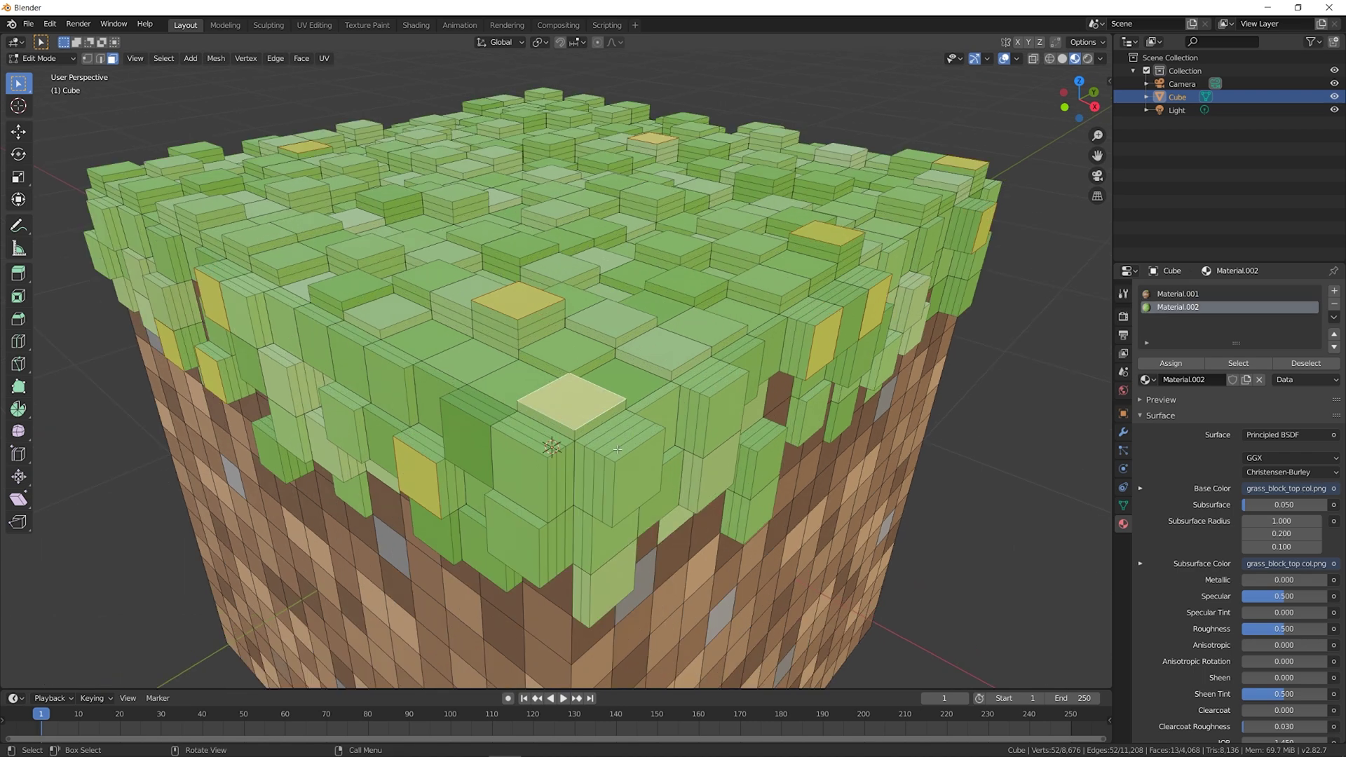
key(e)
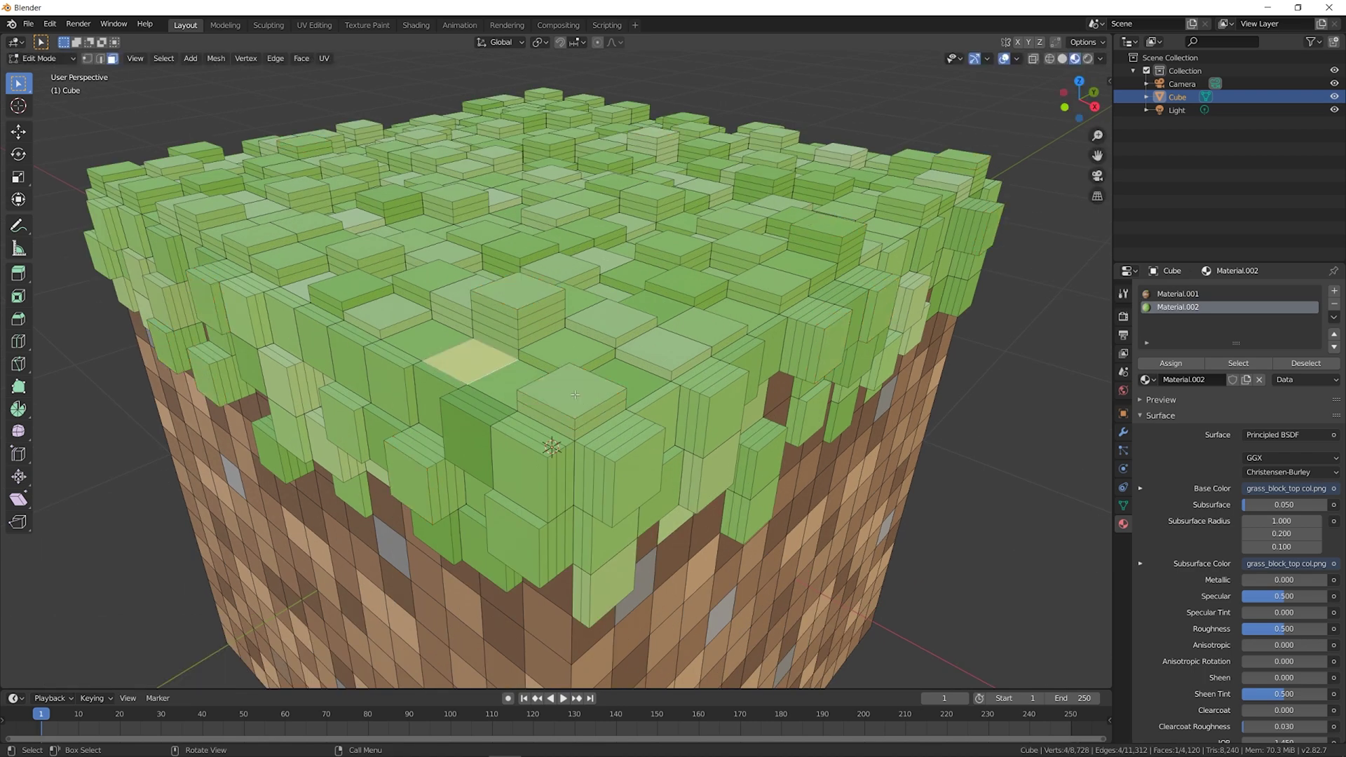
key(Return)
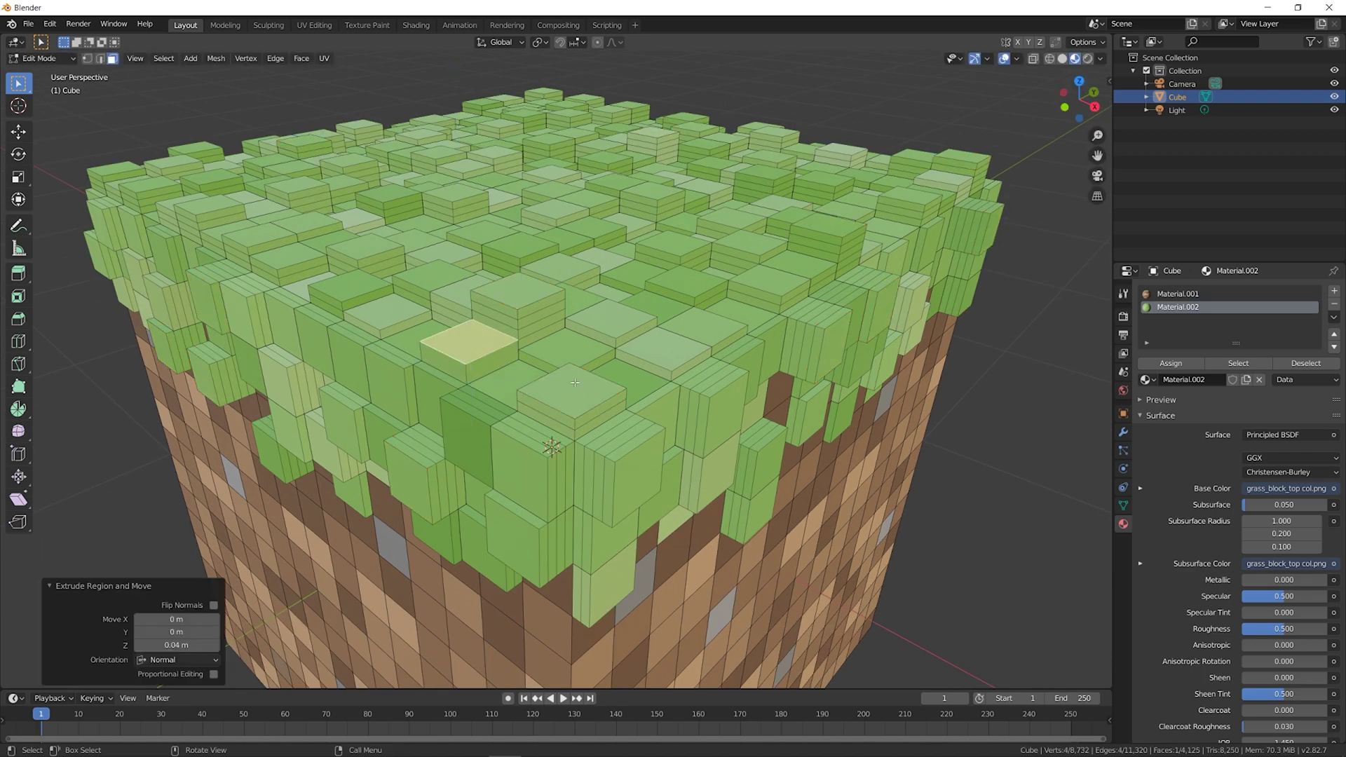
Step: Raise two more low grass faces on the top near the front corner by extruding each one slightly, the second by 0.01 m
click(623, 398)
click(635, 382)
key(alt+e)
click(666, 394)
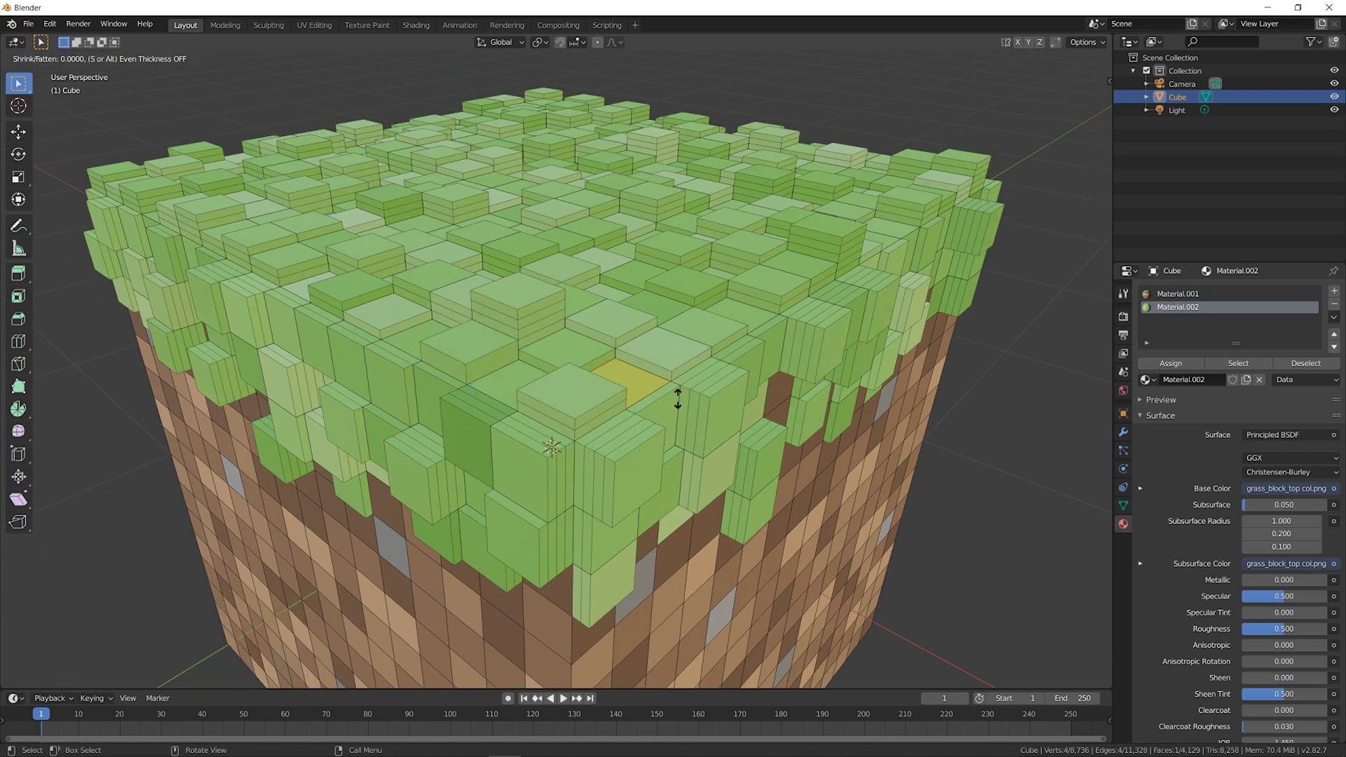
click(678, 399)
click(682, 361)
key(e)
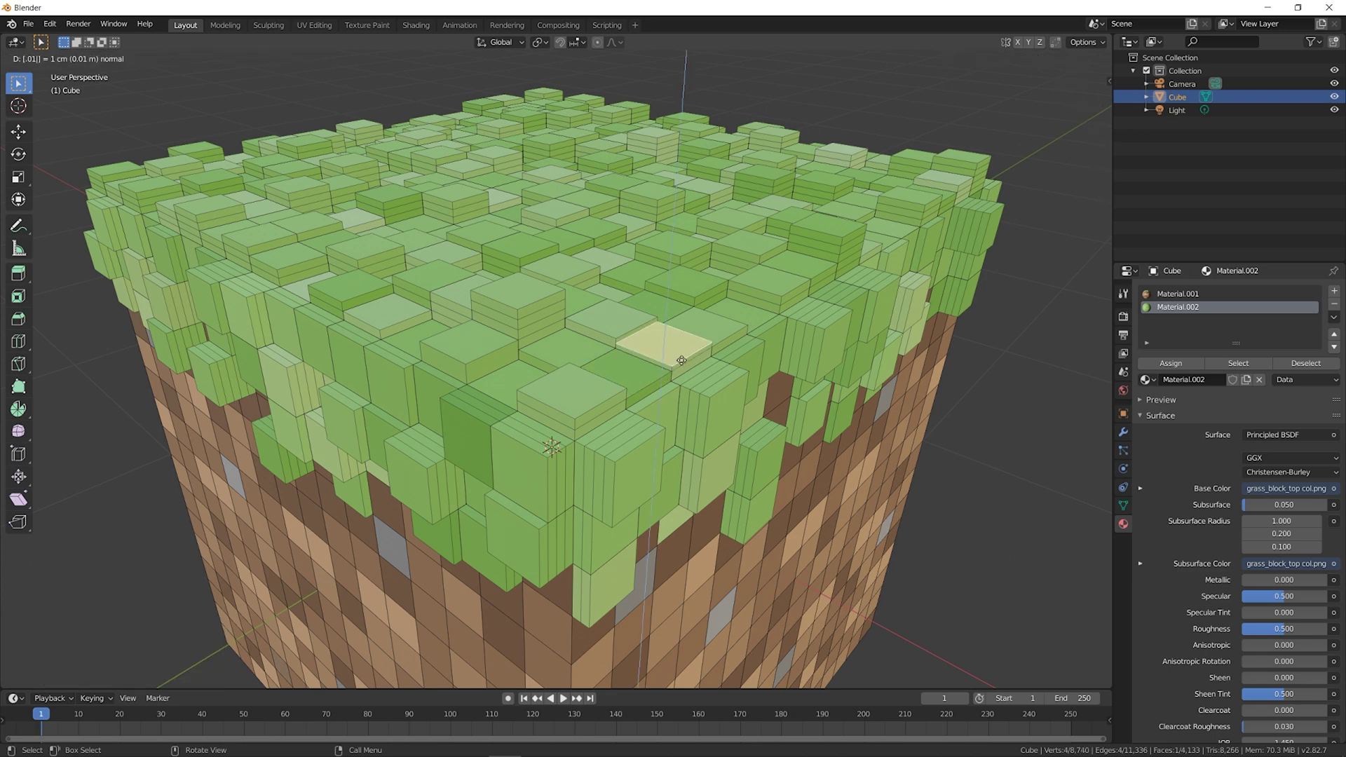
click(683, 358)
Step: Select the dirt rows from the front view and add the separate dirt faces between the grass faces to the selection
middle_drag(433, 363, 445, 369)
key(KP_1)
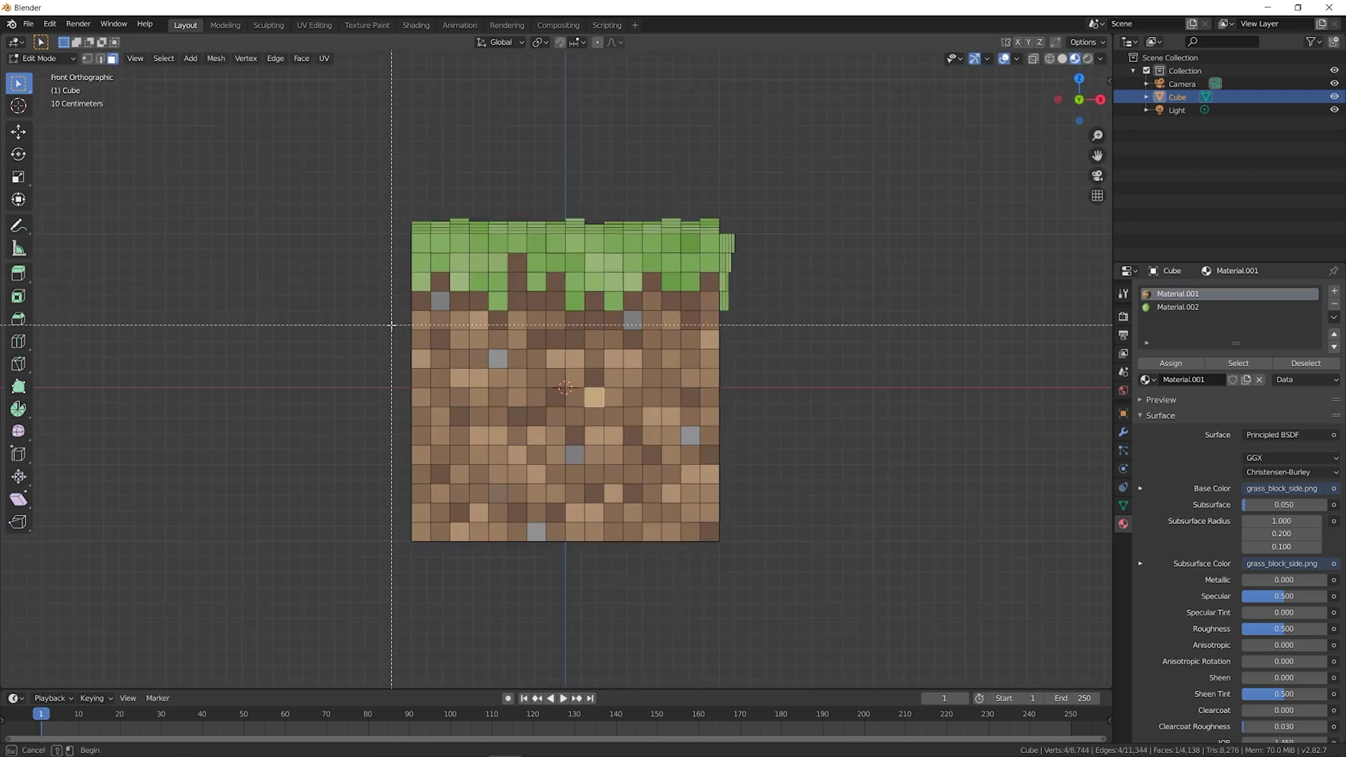
scroll(279, 240, up, 5)
shift+click(279, 240)
shift+click(463, 185)
shift+click(570, 240)
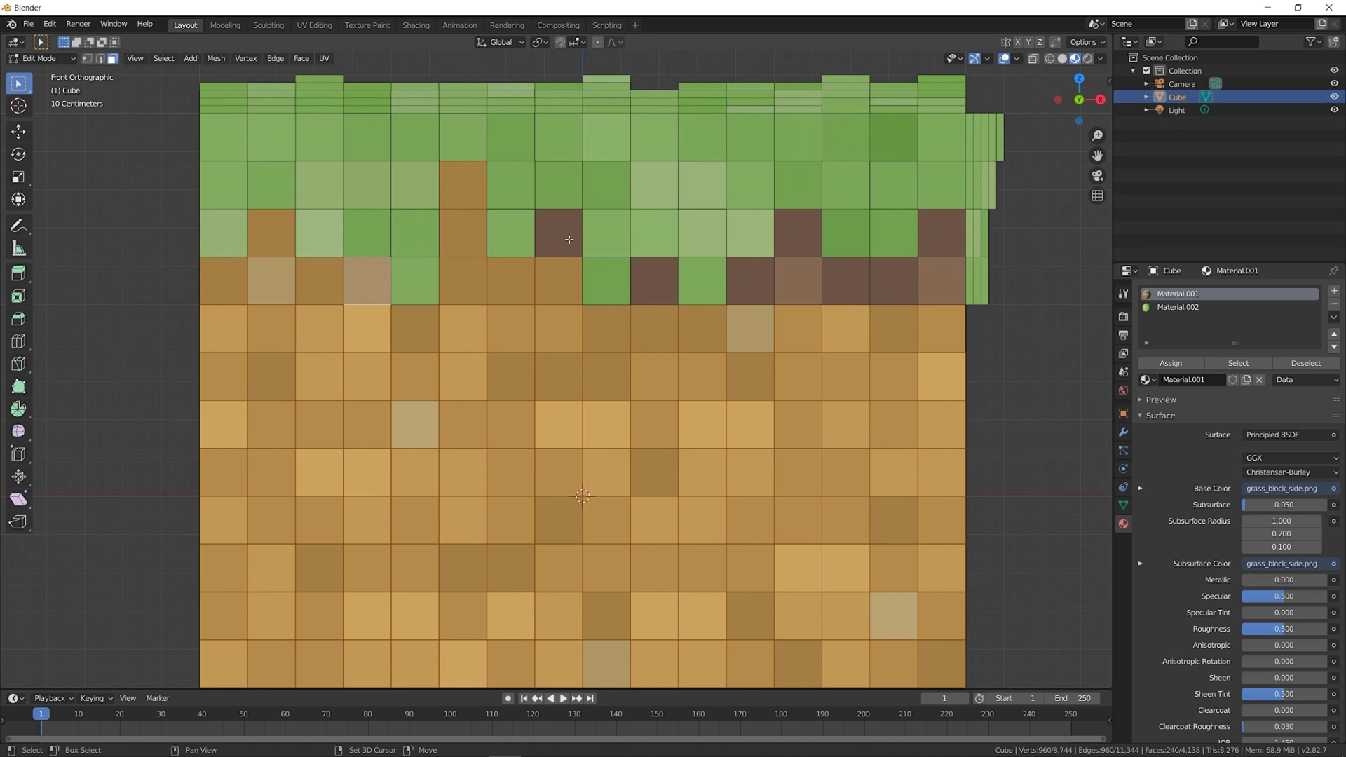
shift+click(655, 281)
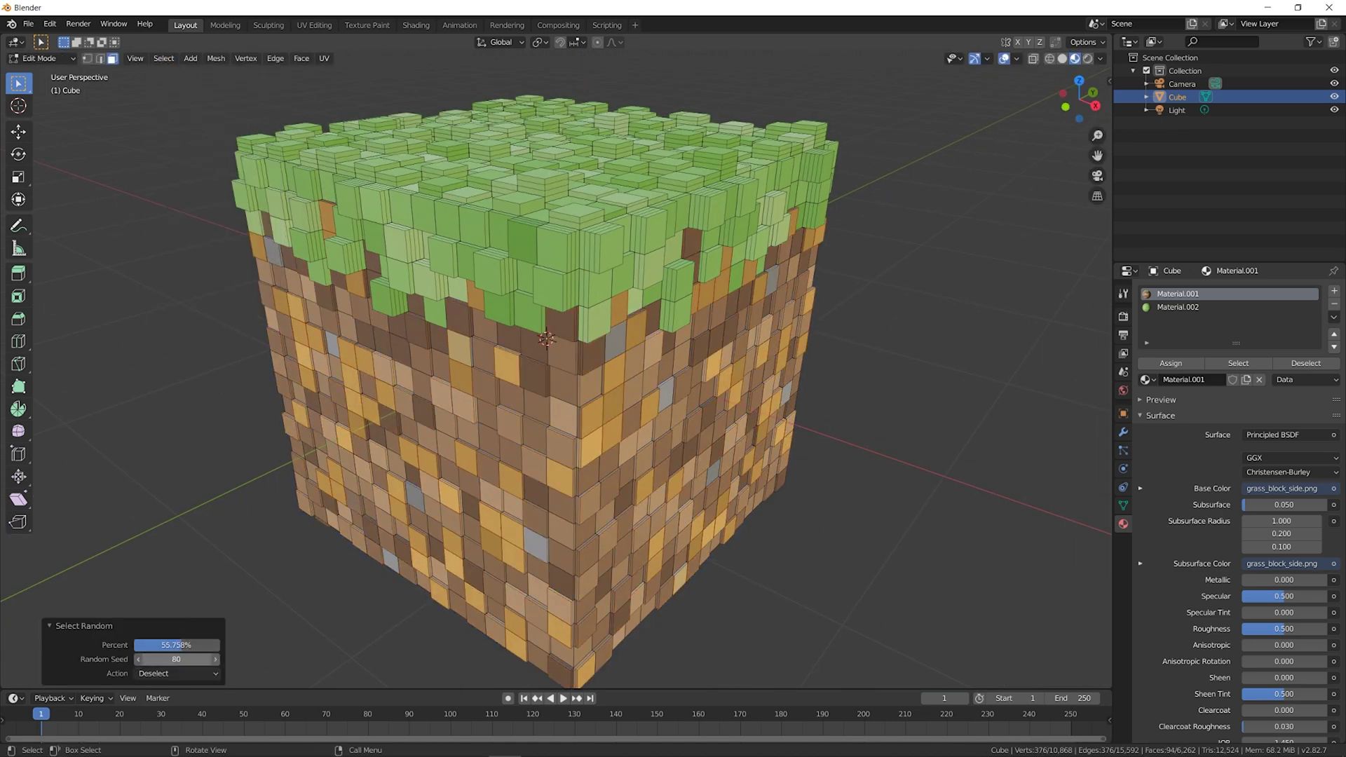
Step: Extrude the selected dirt faces individually, repeat after randomly deselecting 76.97% of them with seed 81, and return to Object Mode
key(alt+s)
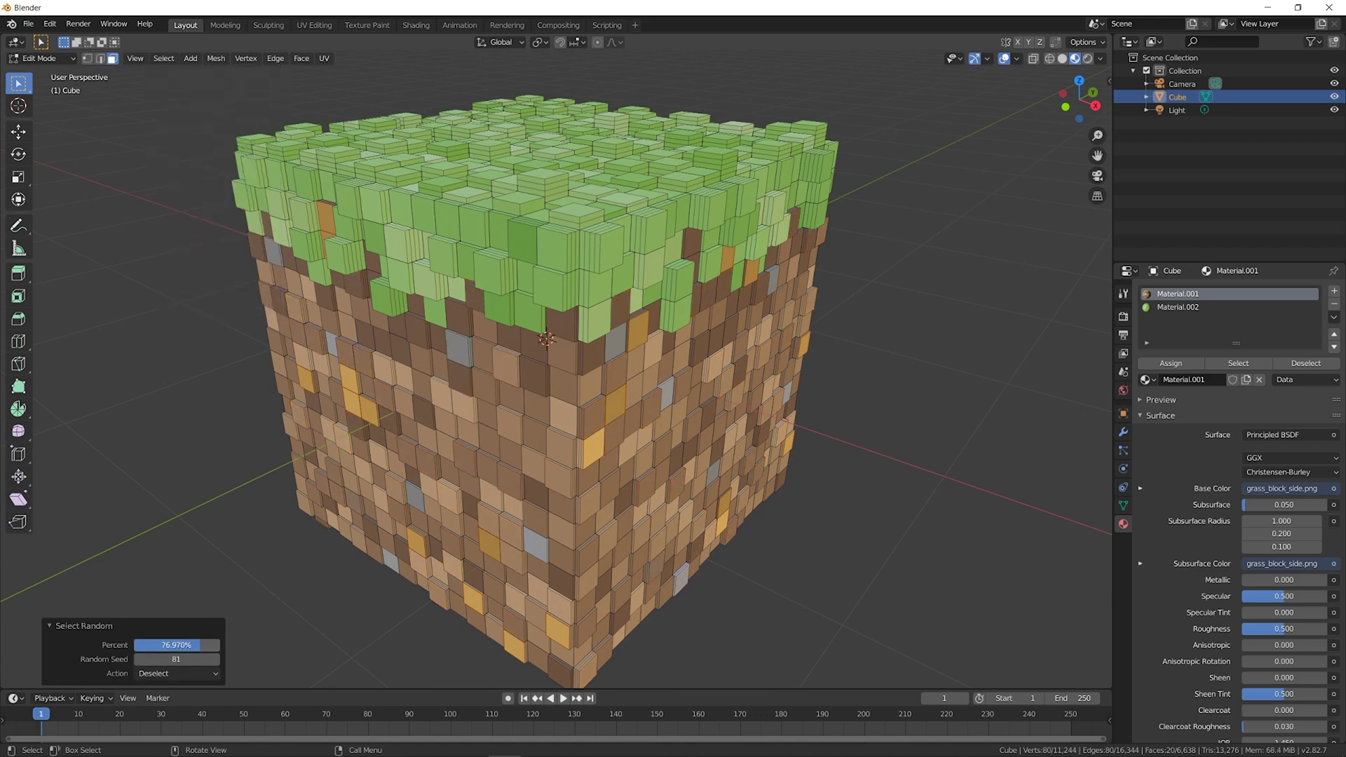
key(alt+s)
text(.0)
key(Return)
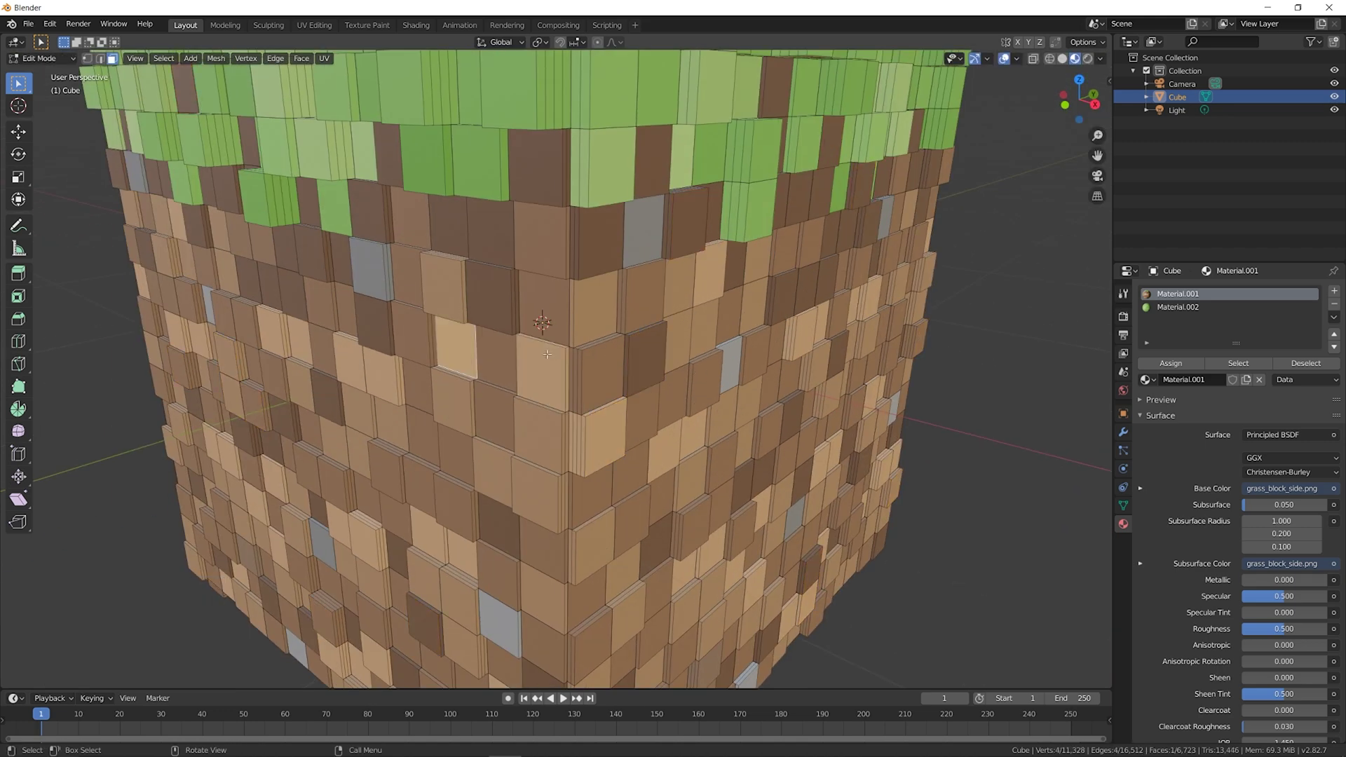
scroll(547, 354, down, 3)
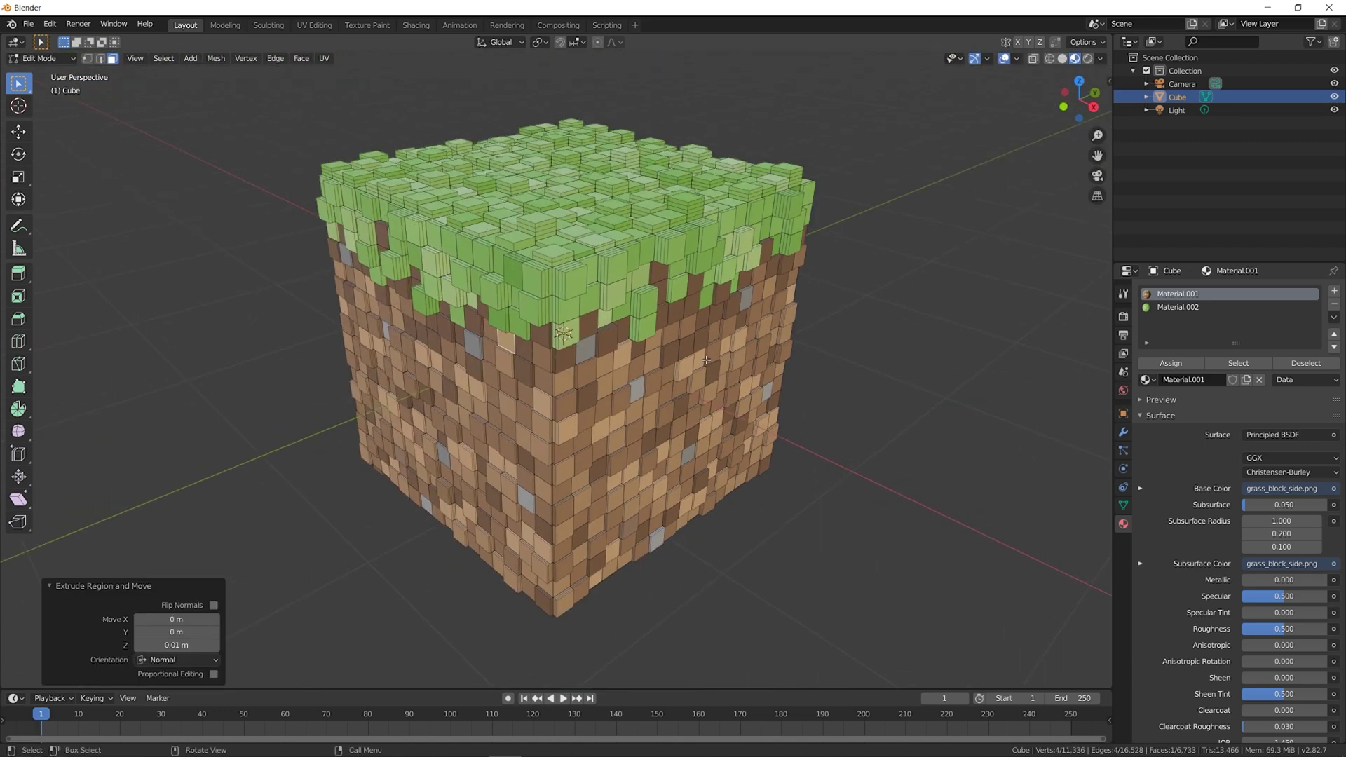
click(705, 360)
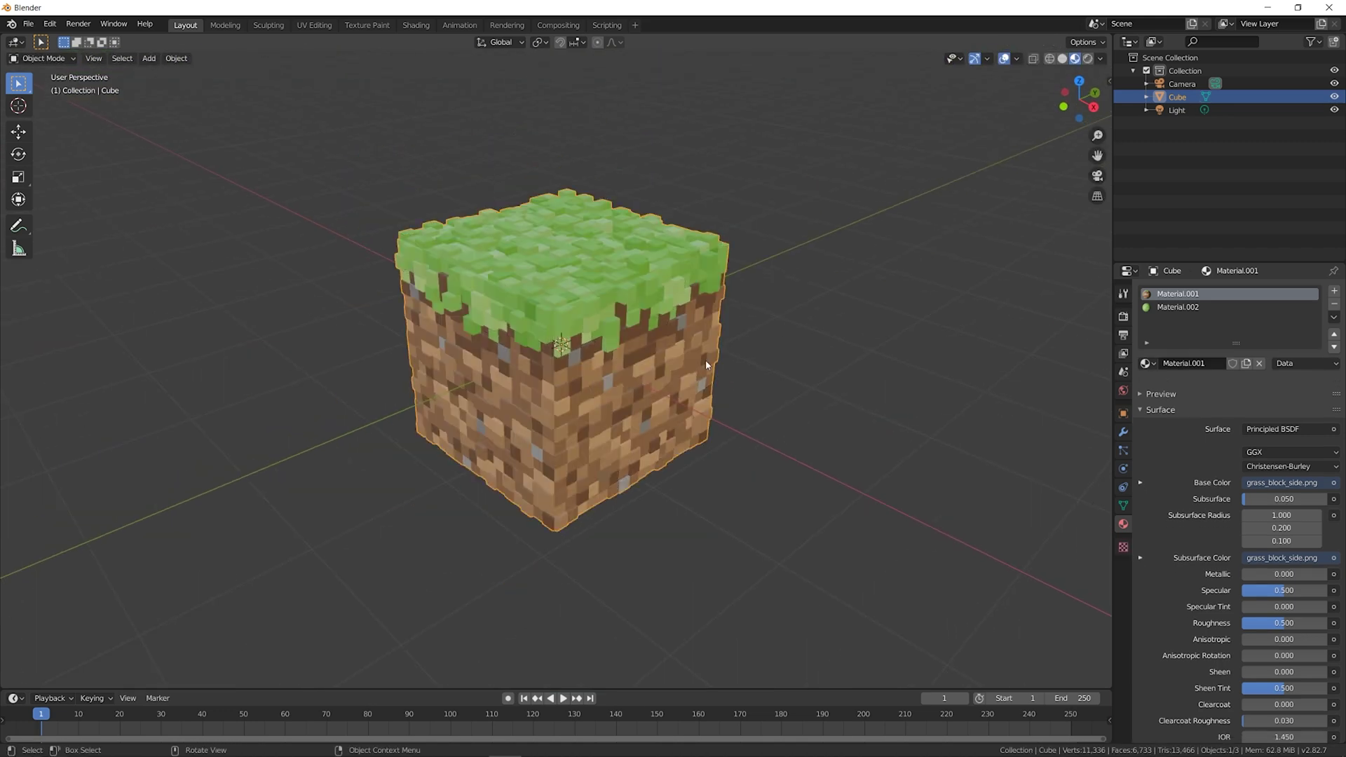
Step: Select the camera, clear its rotation and rotate it 45° around the global Z axis
middle_drag(705, 360, 633, 360)
scroll(659, 359, down, 6)
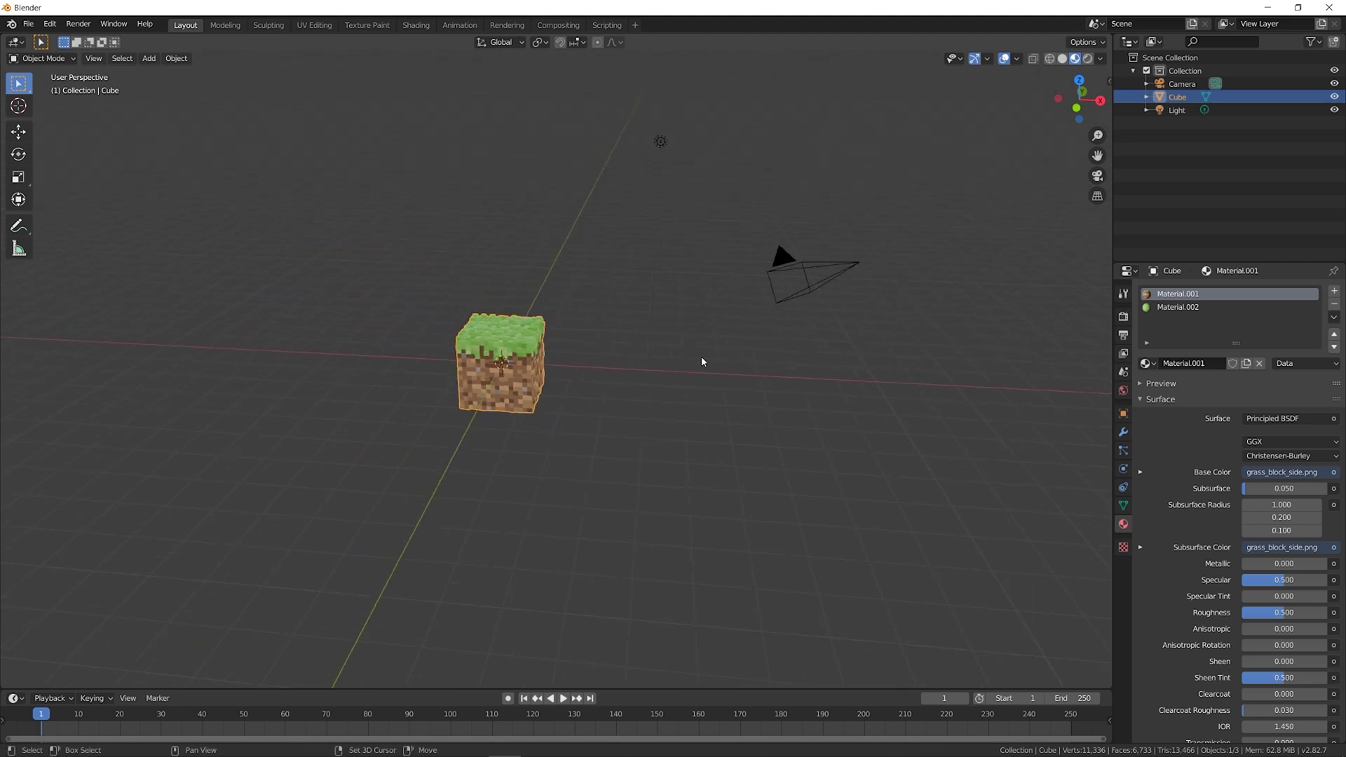
shift+middle_drag(703, 359, 612, 361)
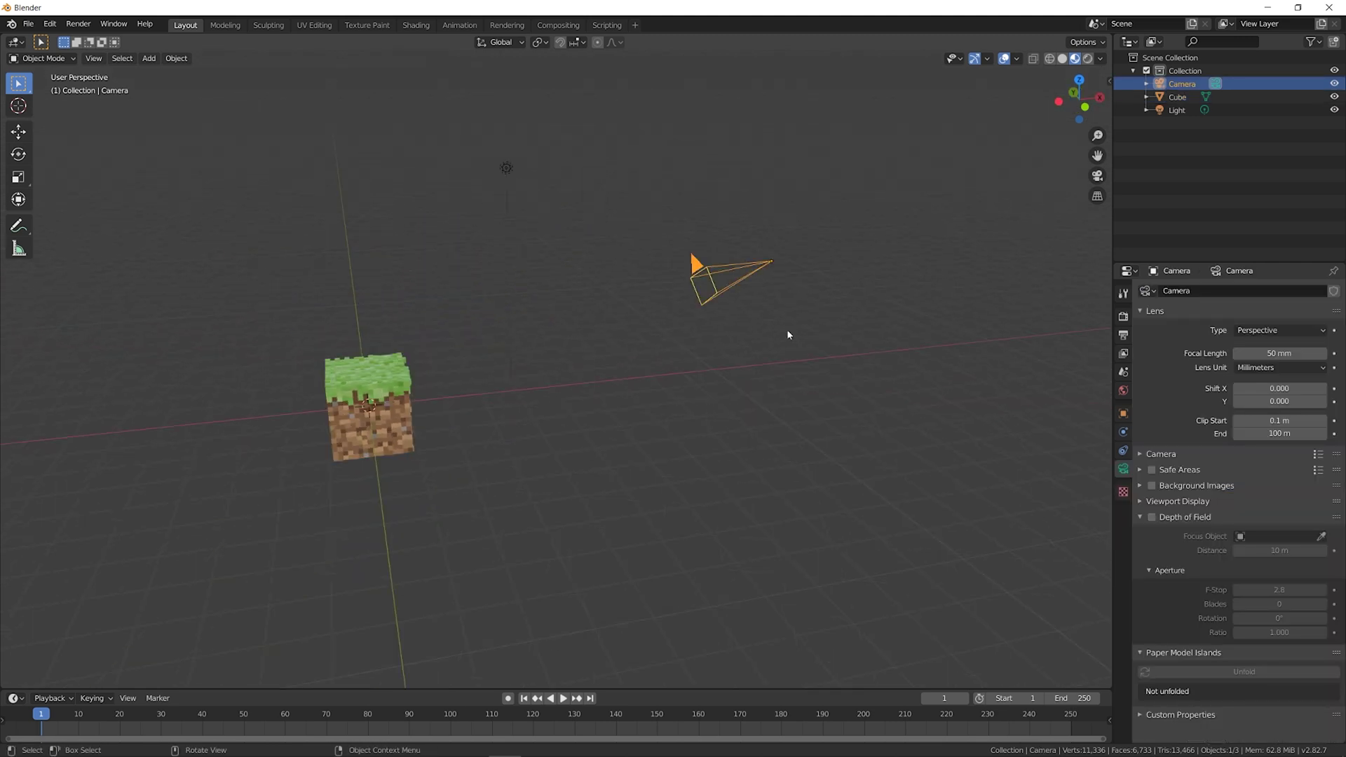
key(alt+r)
key(r)
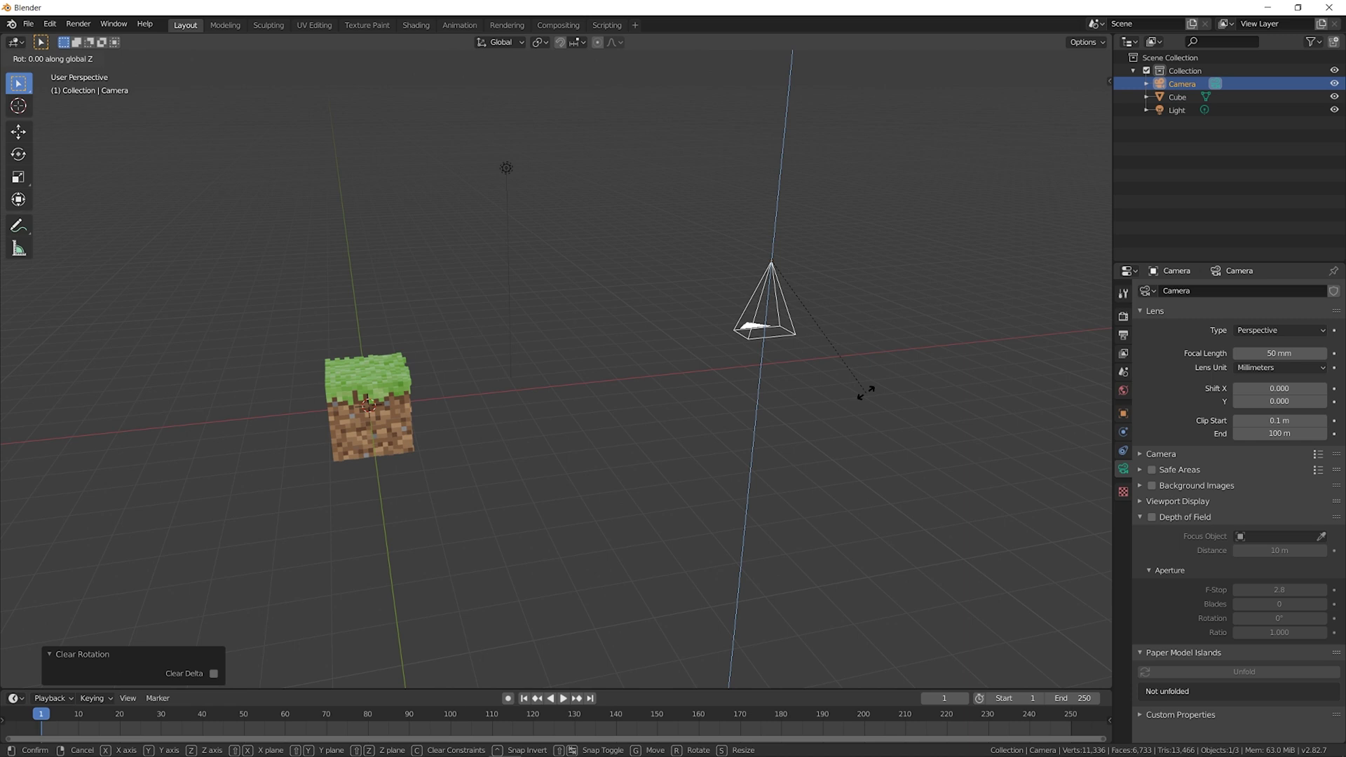
key(Return)
Step: Rotate the camera 65° around its local X axis and look through it
key(r)
key(x)
key(x)
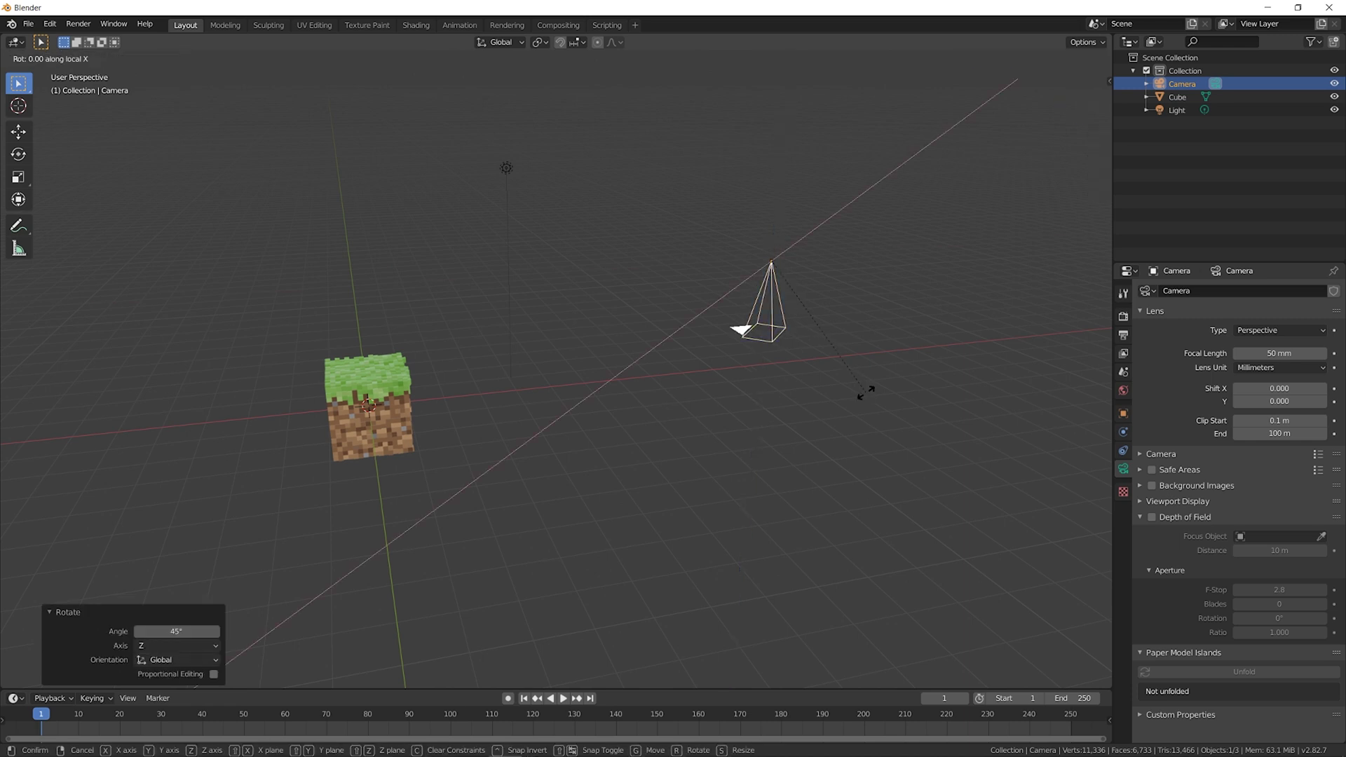
text(65)
key(Return)
key(KP_0)
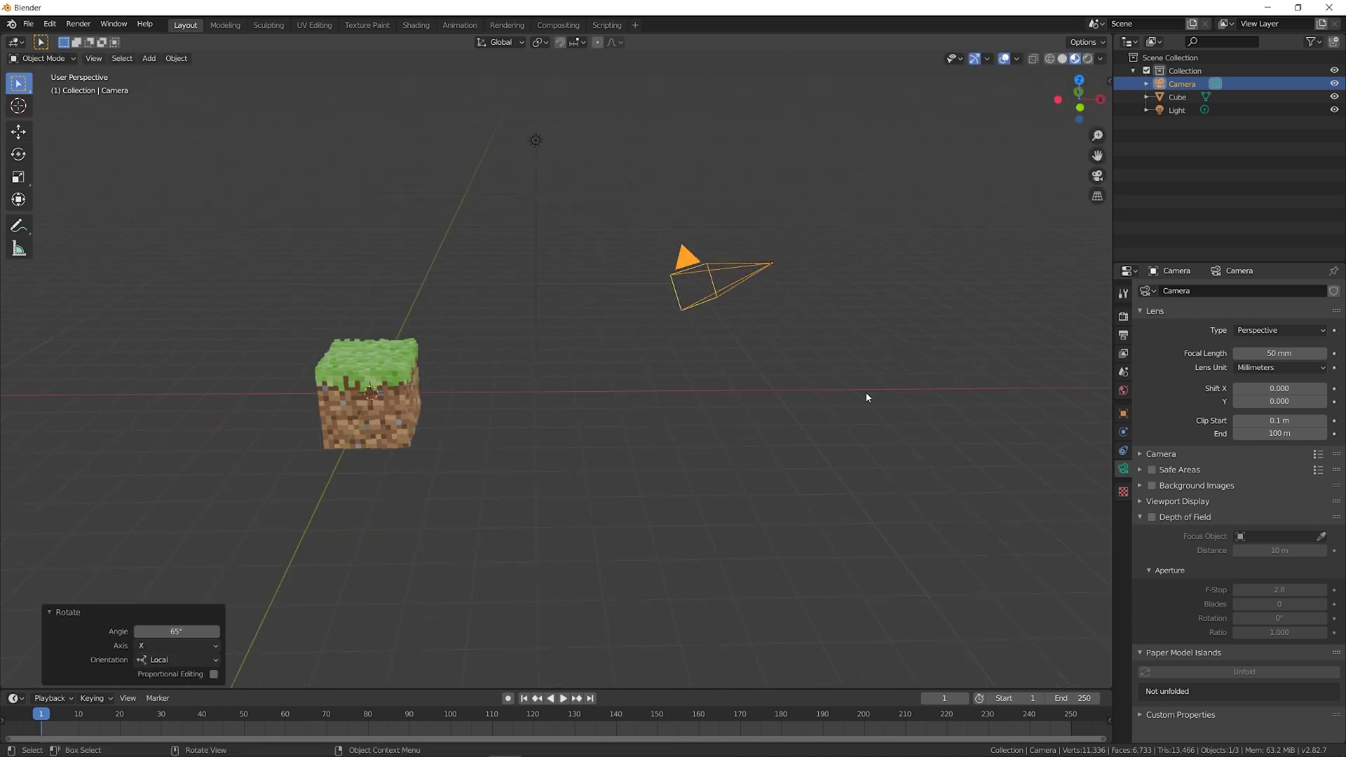
Step: Make the camera orthographic with a scale of about 3.1 and move it so the block fills the frame
click(1266, 331)
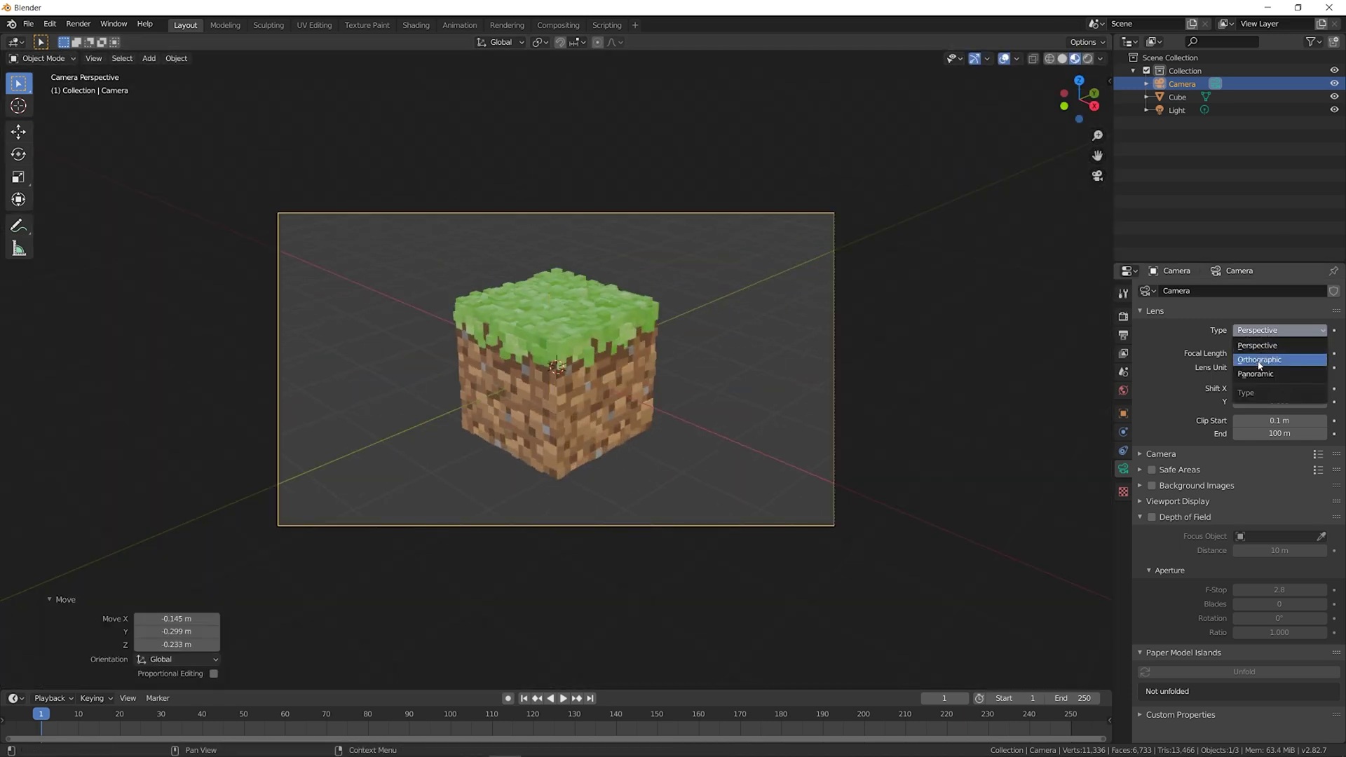
click(1260, 360)
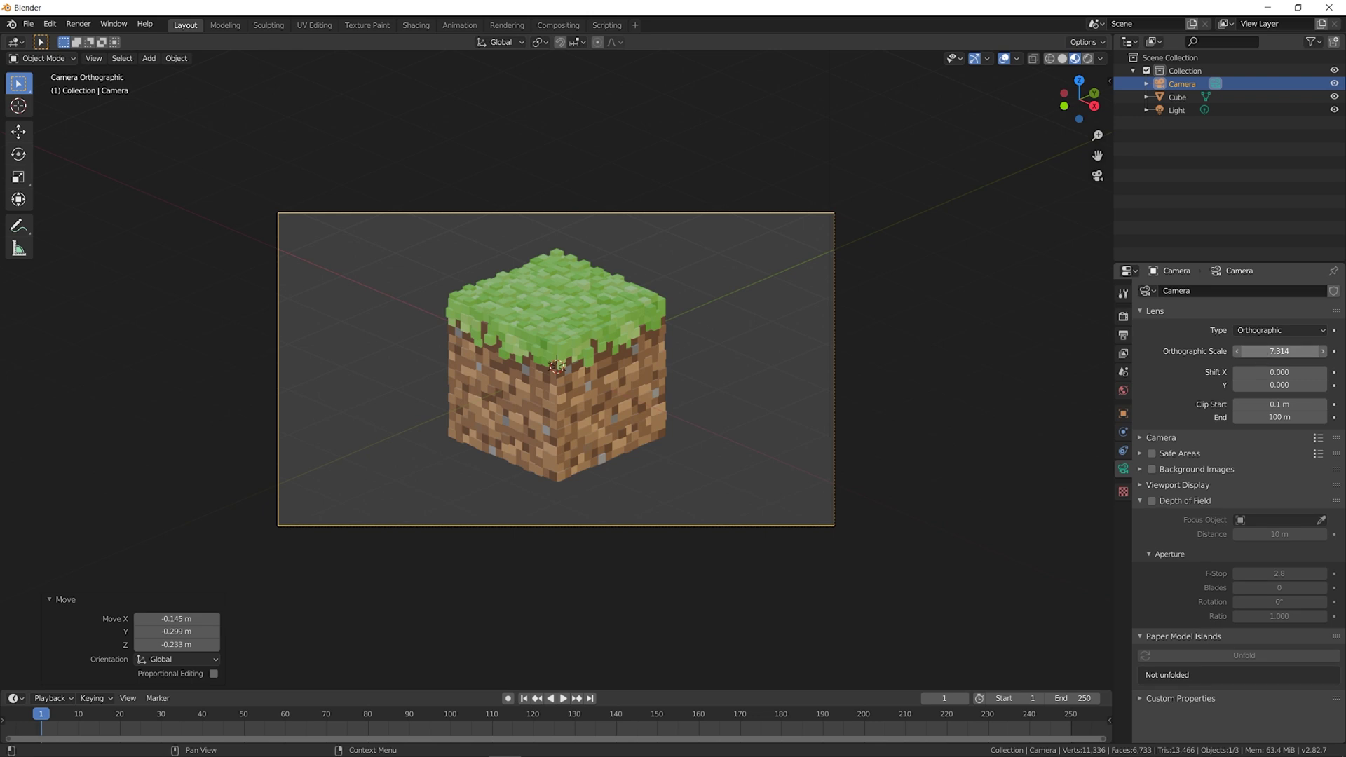
drag(1269, 352, 1239, 352)
drag(1269, 352, 1270, 352)
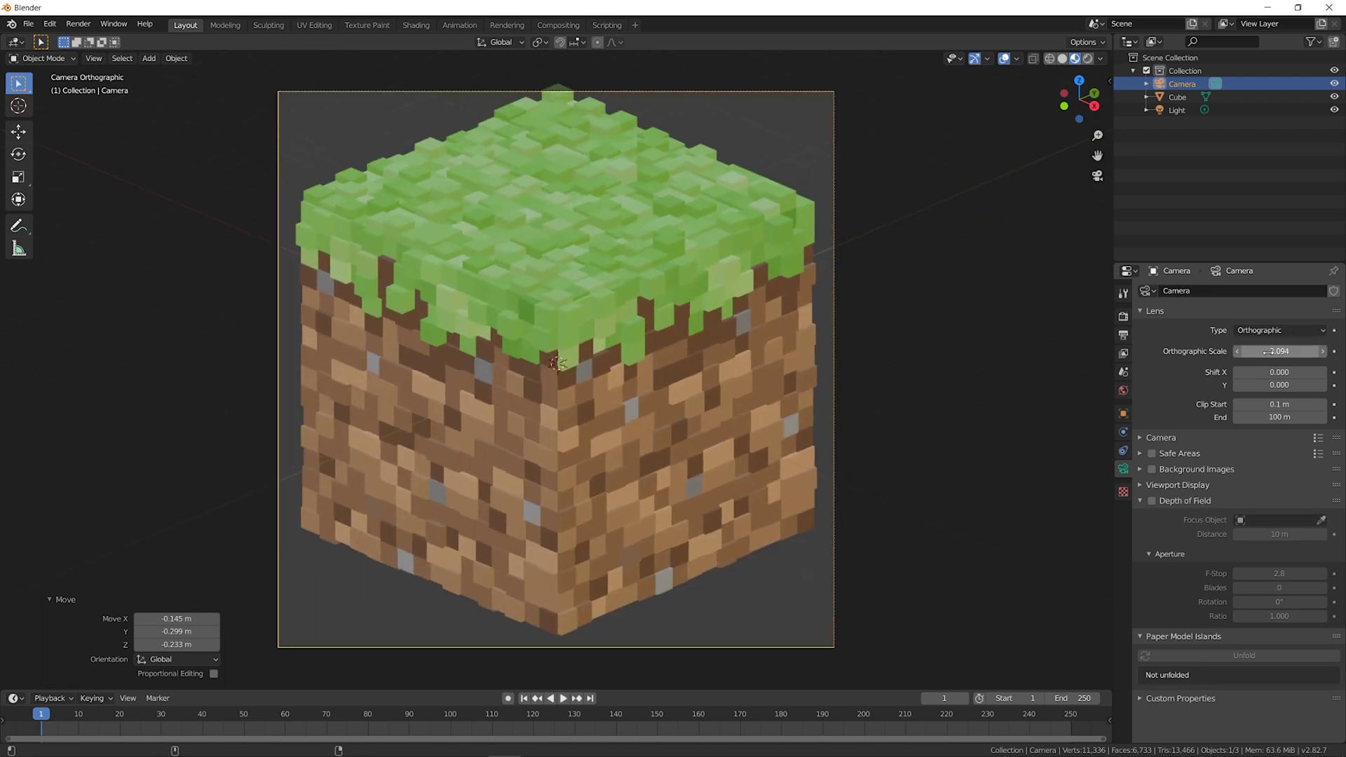
key(g)
click(1051, 379)
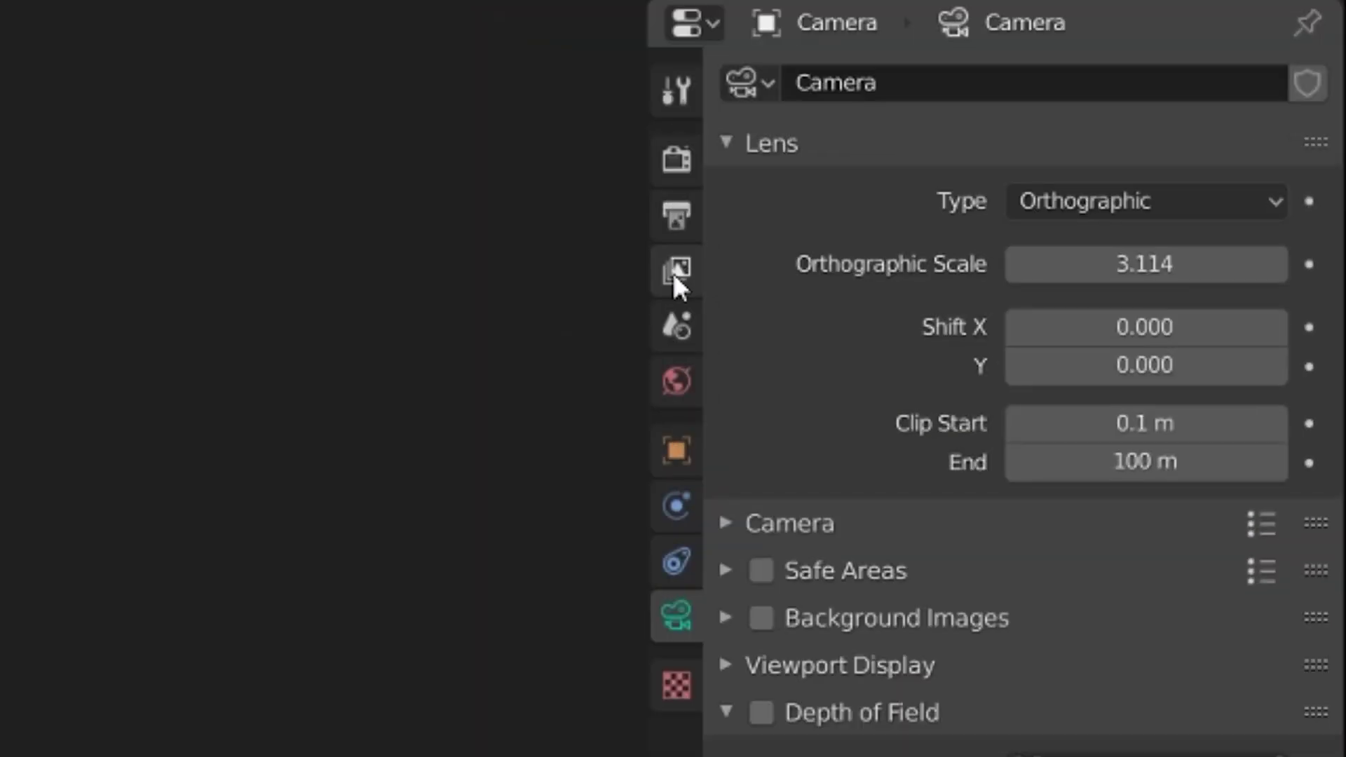
Step: Enable the Denoising Data pass for the view layer and turn on Use Nodes in the compositor
click(674, 276)
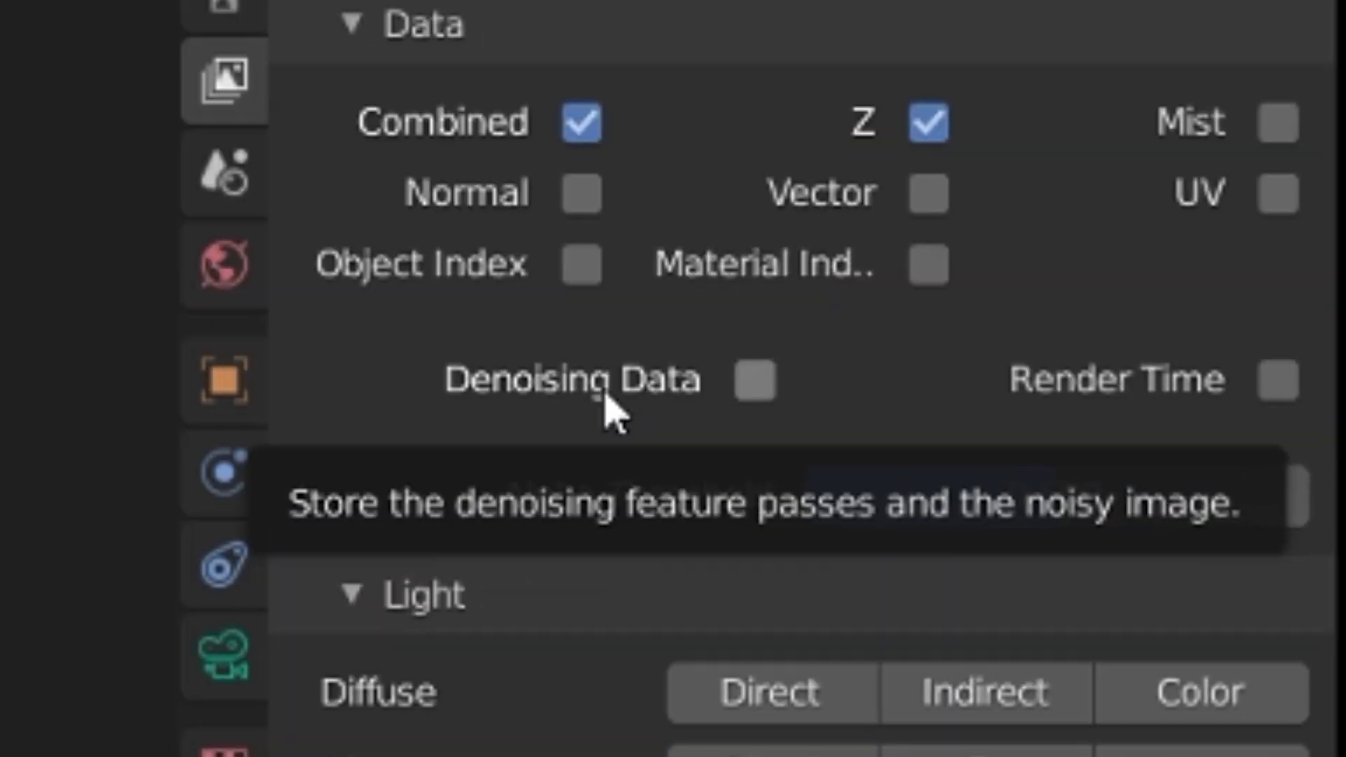
click(939, 460)
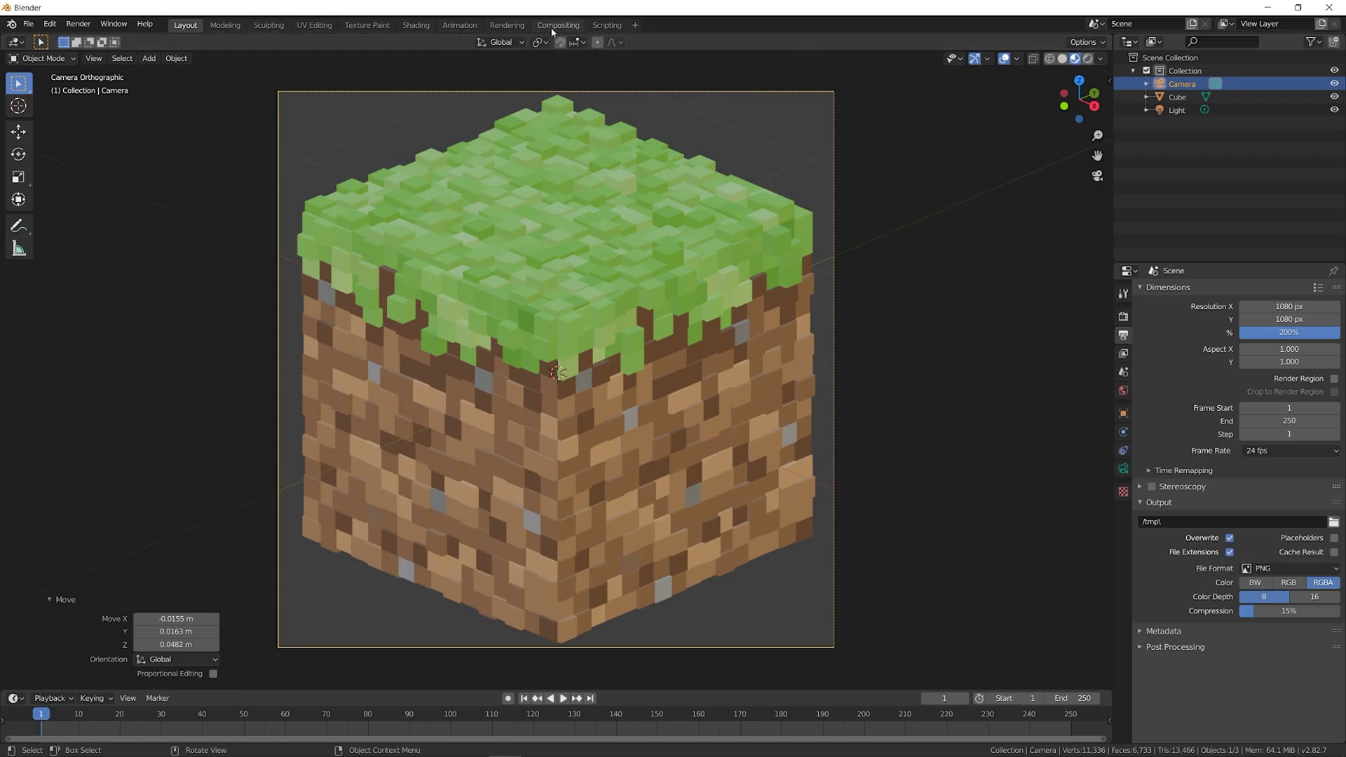
click(552, 28)
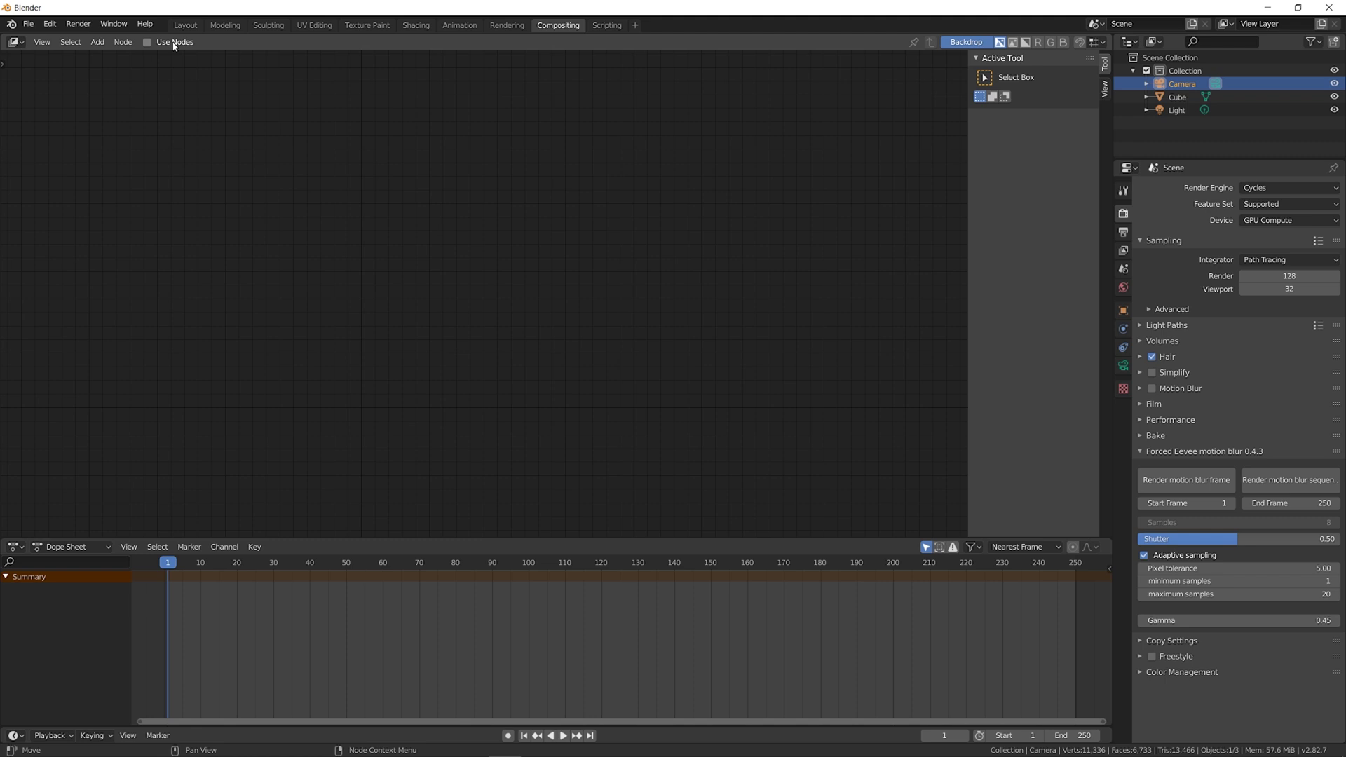
click(172, 42)
Step: Add a Denoise node to the compositor and place it below the Composite node
key(shift+a)
text(deno)
key(Return)
click(579, 223)
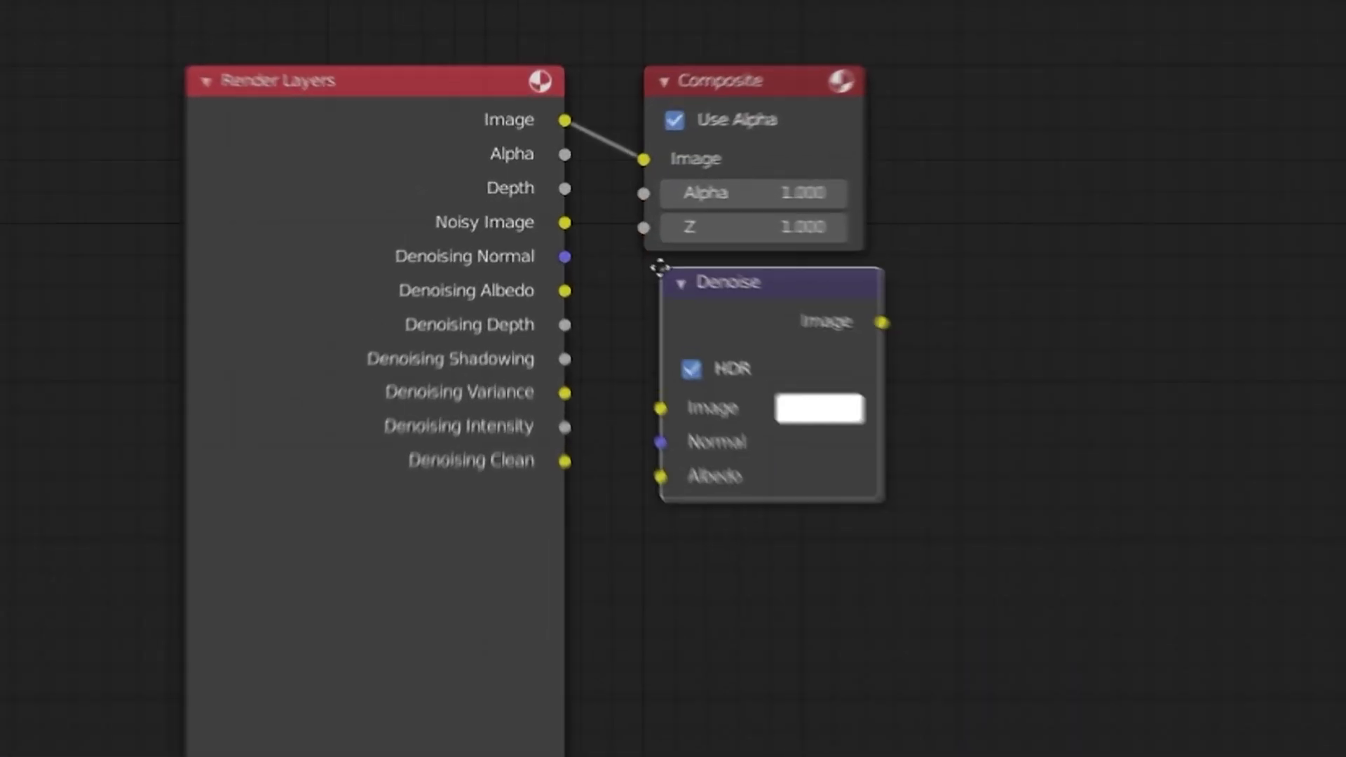
Step: Link Noisy Image, Denoising Normal and Denoising Albedo into the Denoise node, and its output to the Composite image input
drag(532, 203, 701, 518)
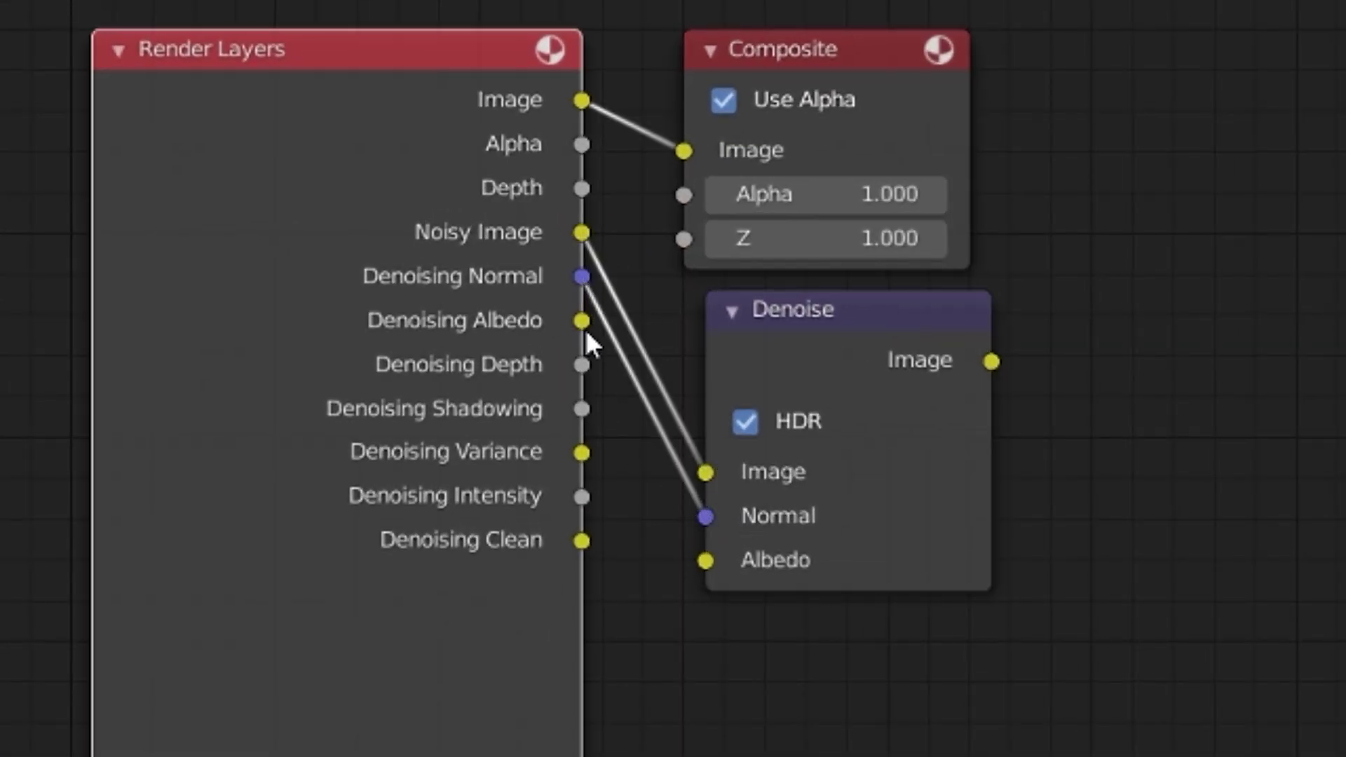
drag(784, 63, 1178, 98)
drag(991, 361, 1327, 158)
drag(872, 314, 941, 160)
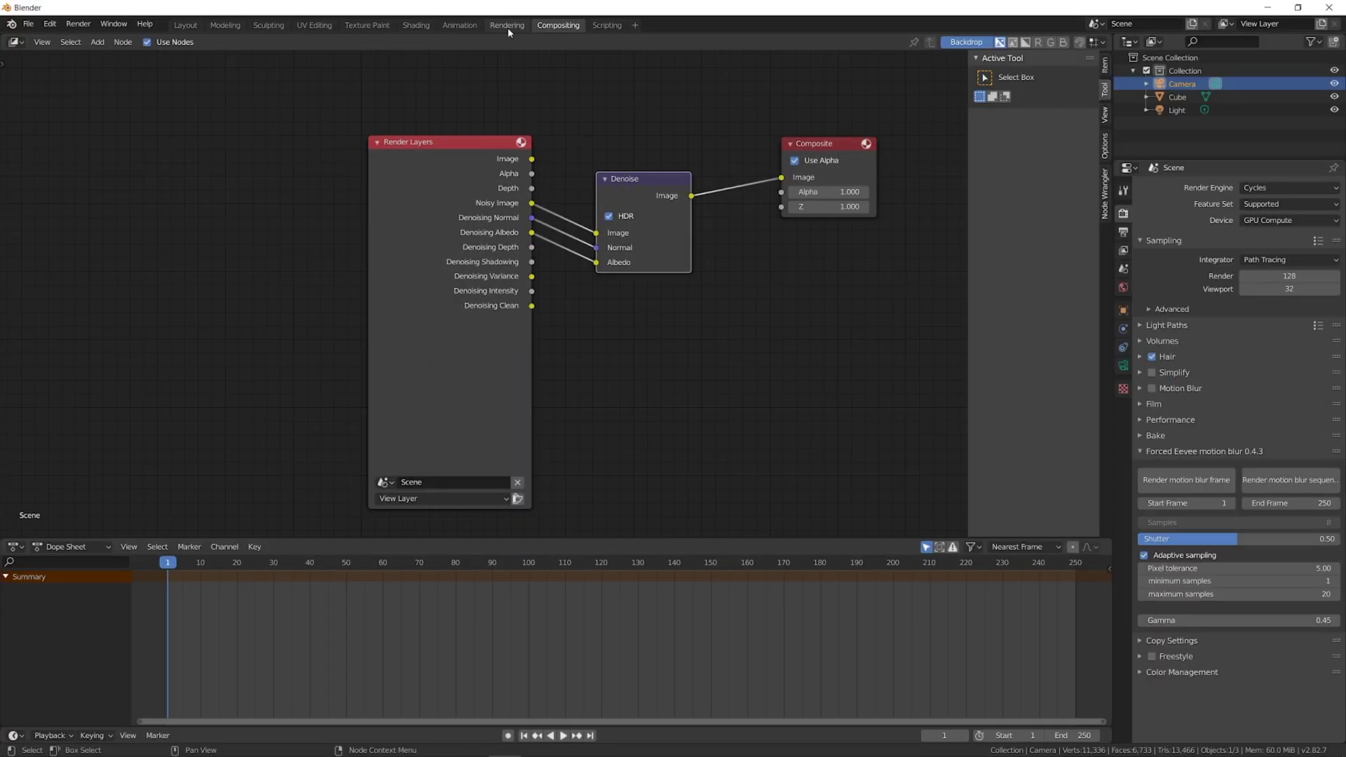
Step: Render the block from the Rendering workspace and enable the Transparent film option
click(508, 26)
key(F12)
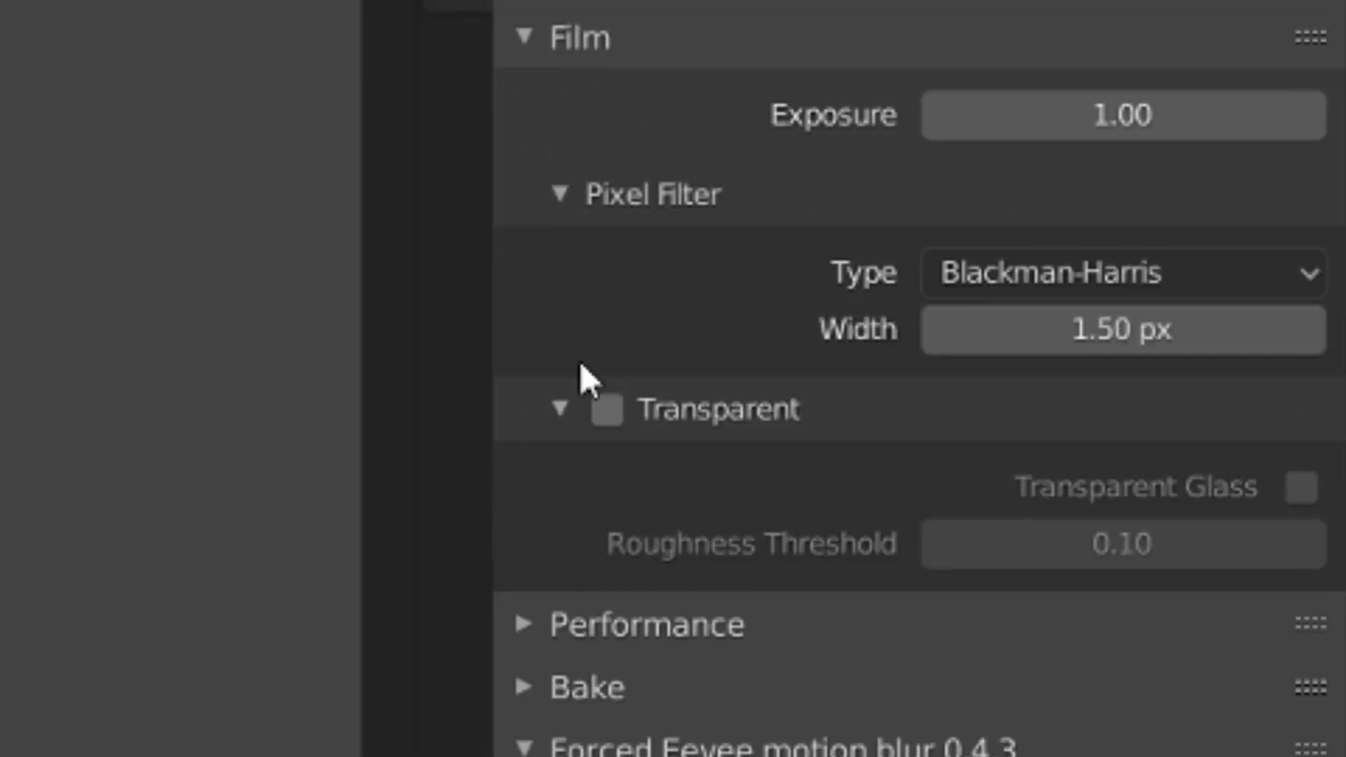
click(607, 410)
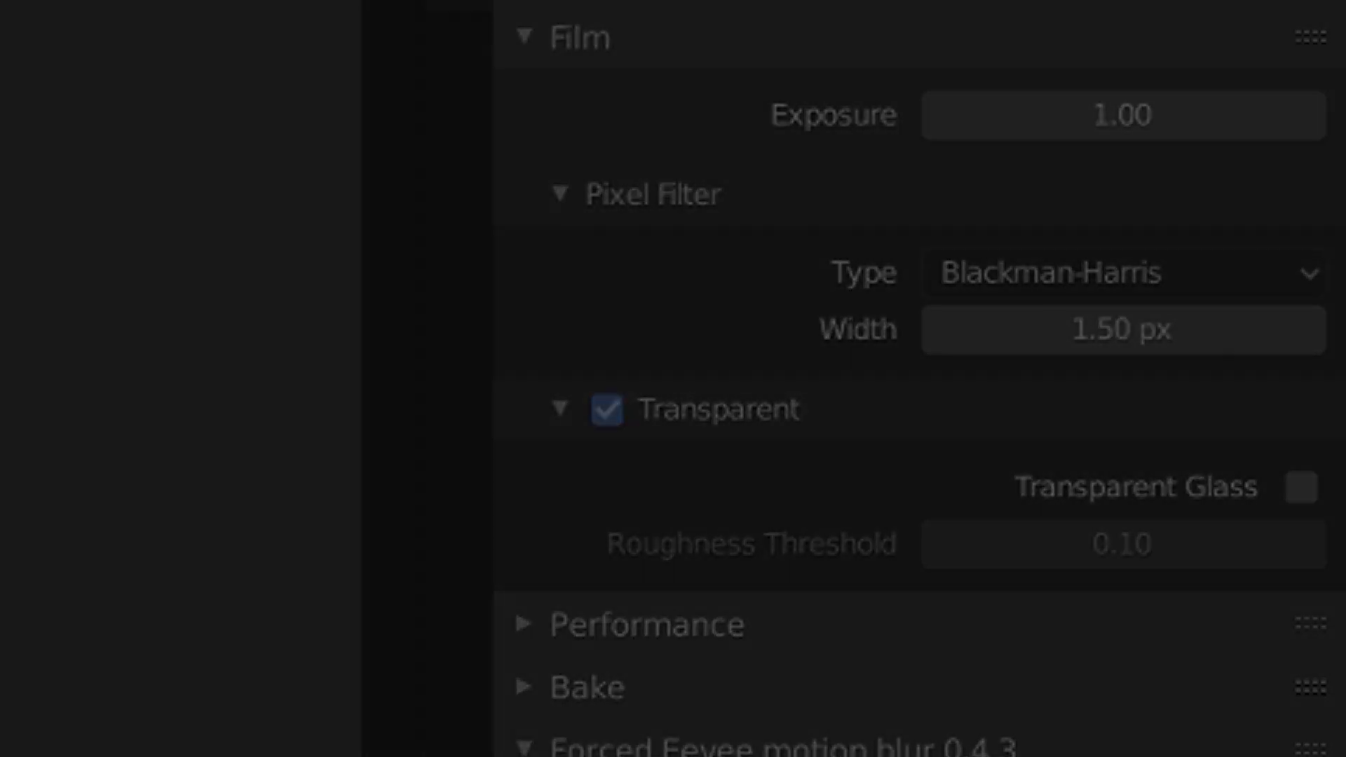